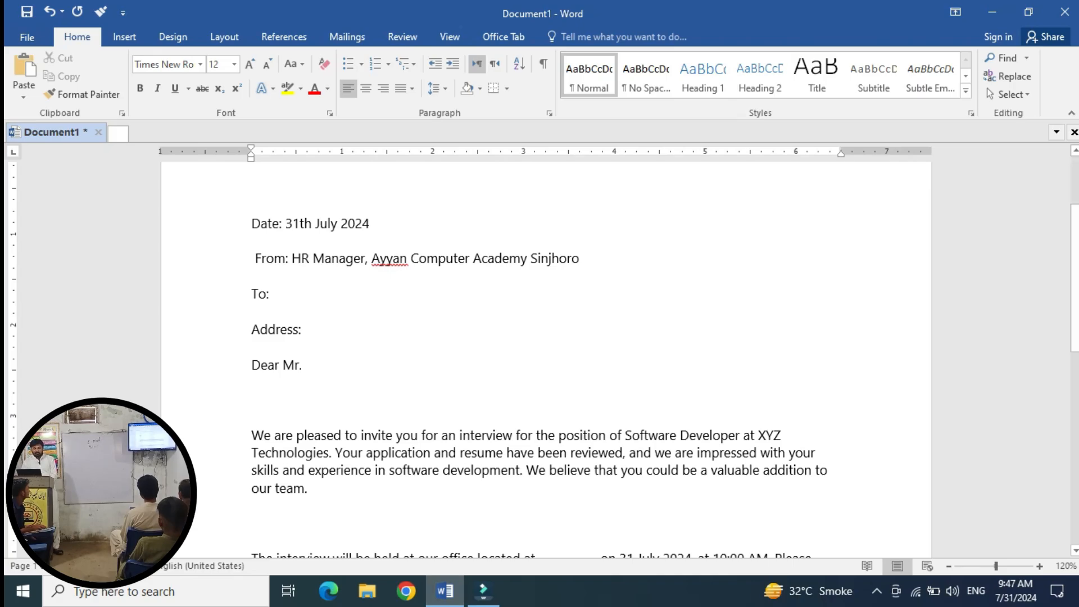
Scroll down a little through the drafted interview invitation letter.
scroll(539, 360, down, 2)
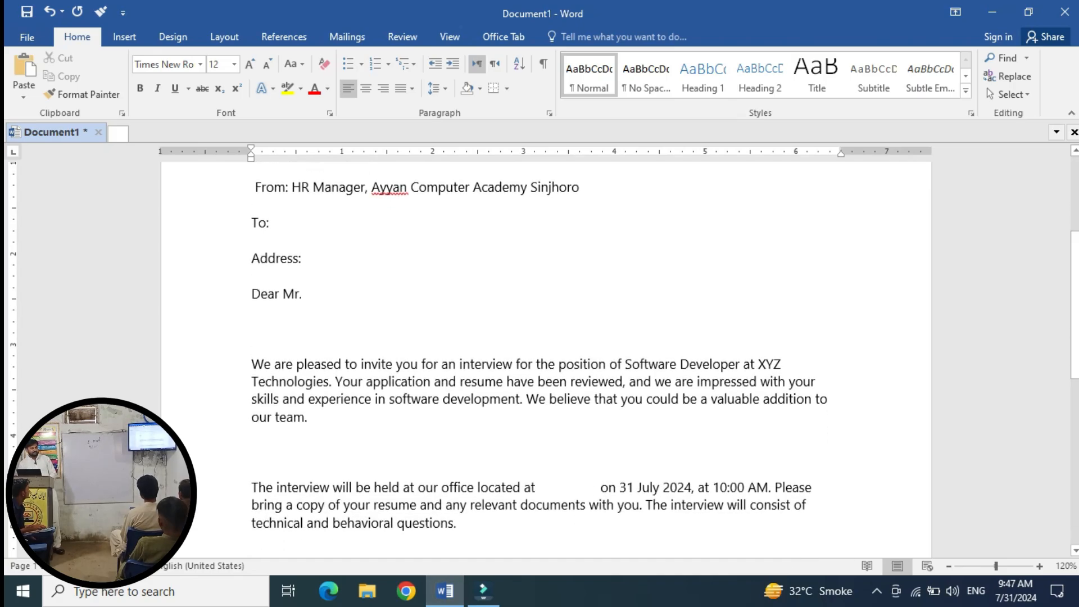
Start a new recipient list via Select Recipients > Type a New List, and enlarge the dialog.
click(347, 37)
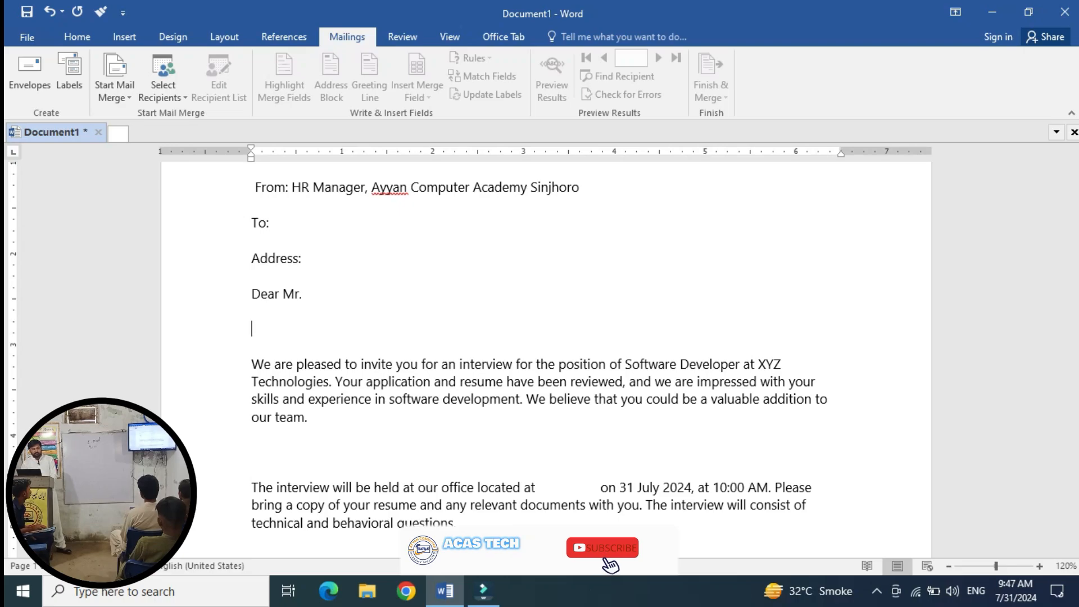
click(163, 78)
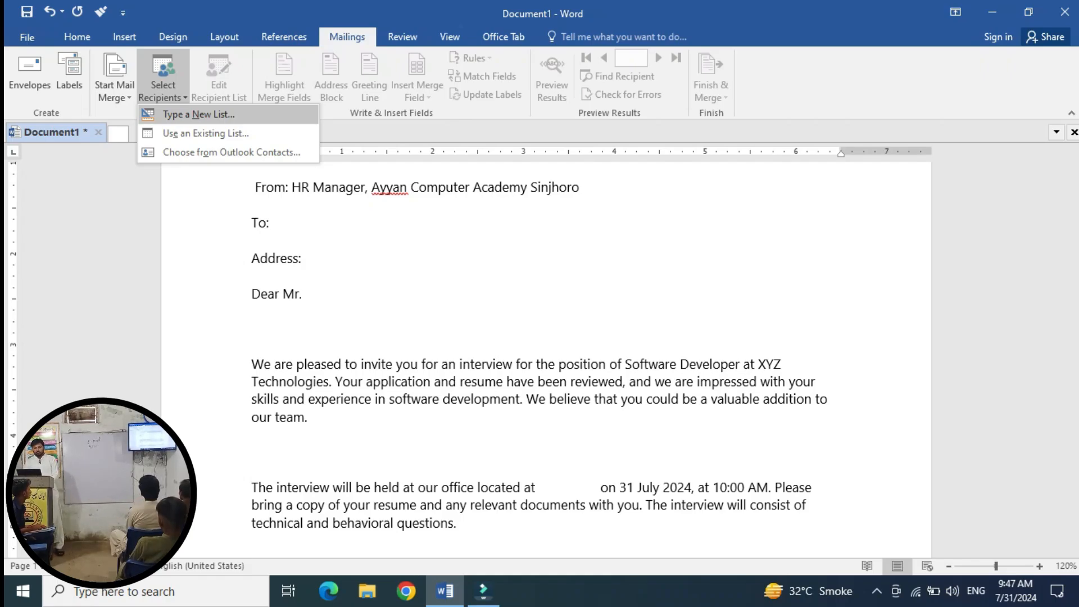
click(198, 114)
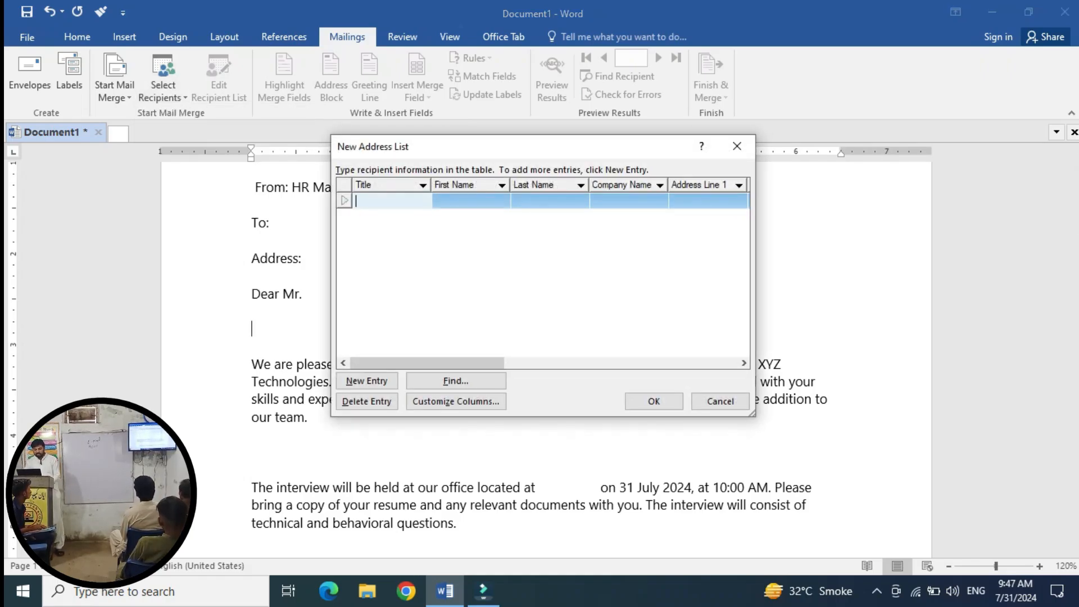
drag(332, 136, 116, 40)
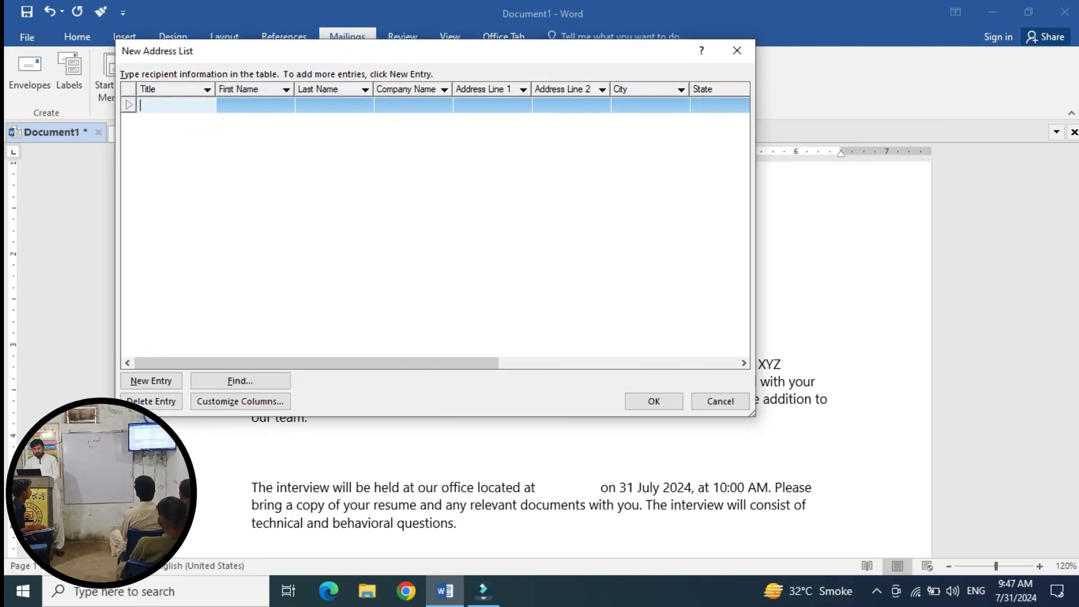
drag(753, 414, 918, 424)
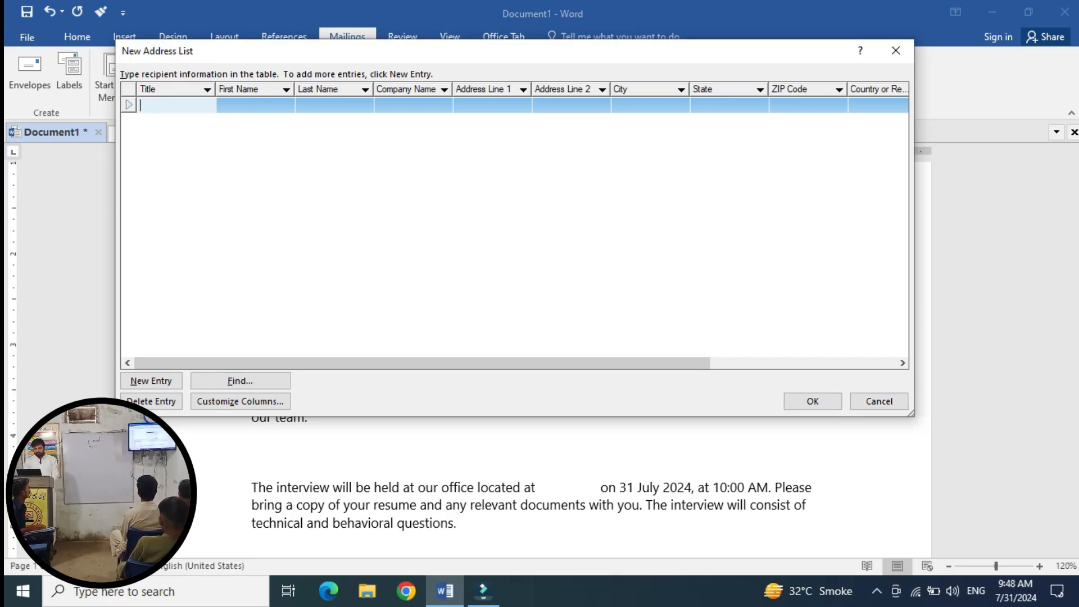
In Customize Columns, delete the Company Name field.
click(240, 400)
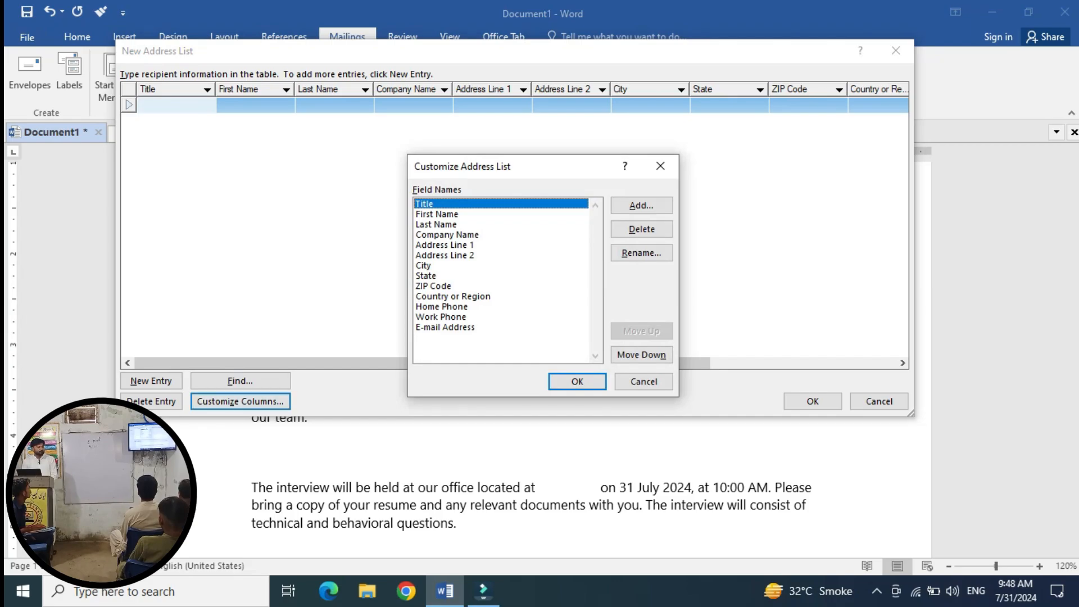
drag(544, 166, 404, 94)
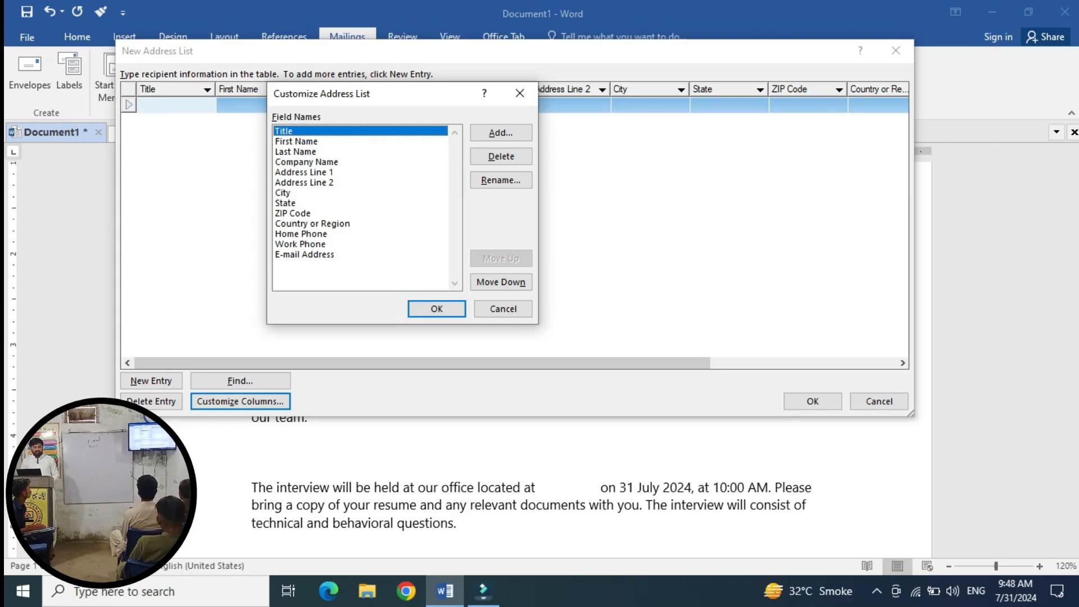
click(307, 161)
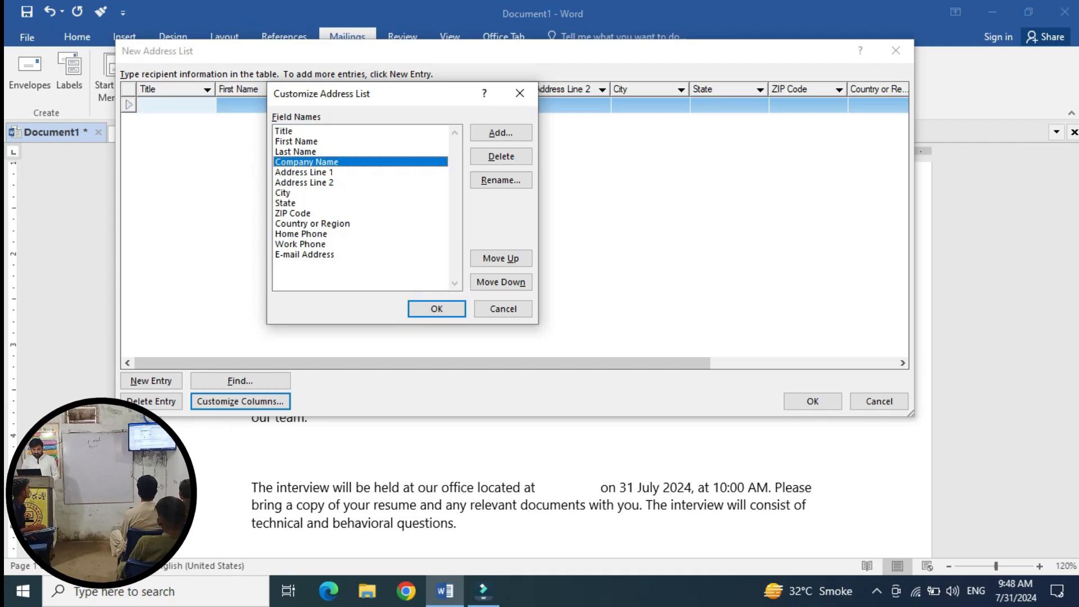
click(501, 157)
click(501, 157)
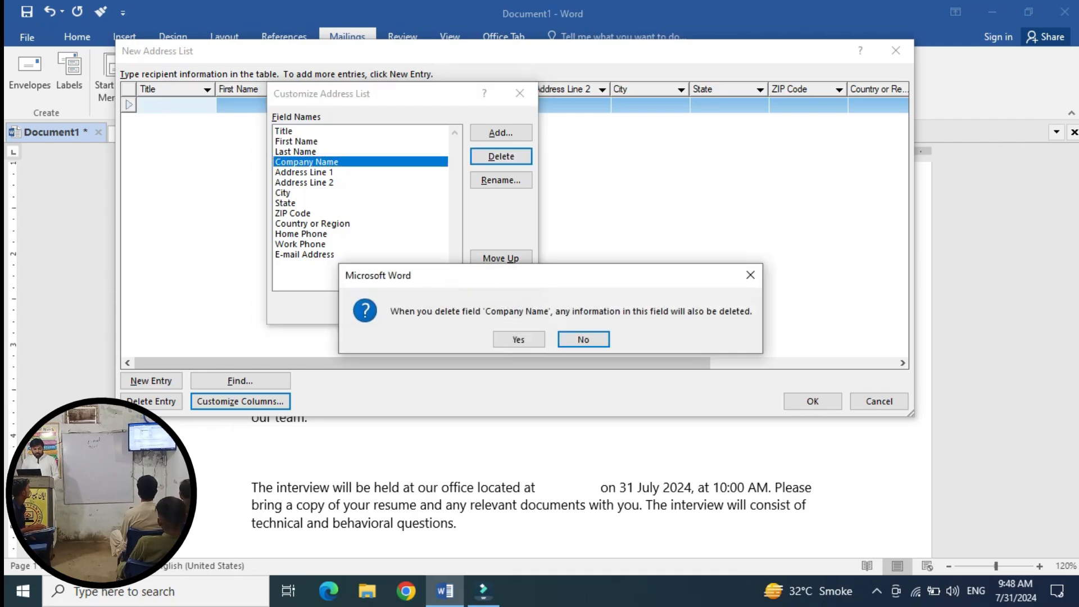
click(518, 340)
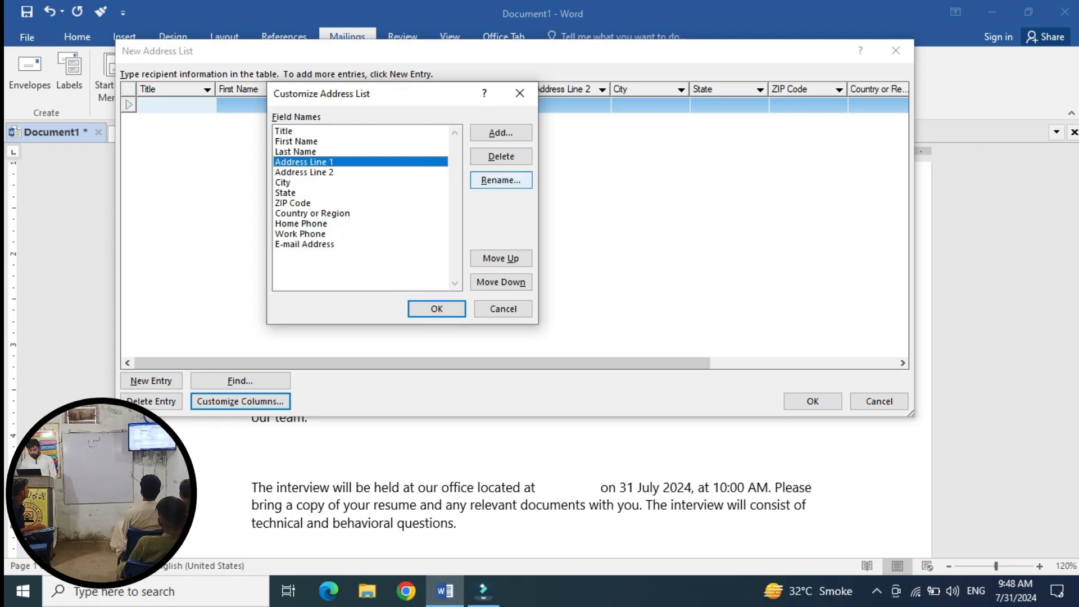
Rename the Address Line 1 field to Address.
click(500, 180)
click(528, 290)
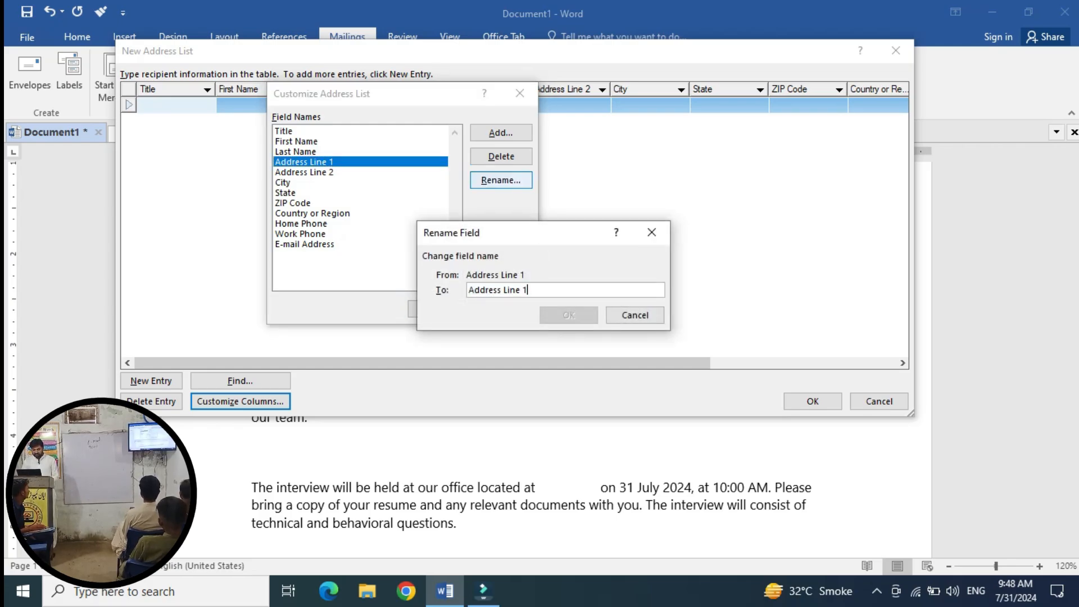
key(BackSpace)
key(BackSpace)
key(BackSpace)
key(BackSpace)
key(BackSpace)
key(BackSpace)
key(BackSpace)
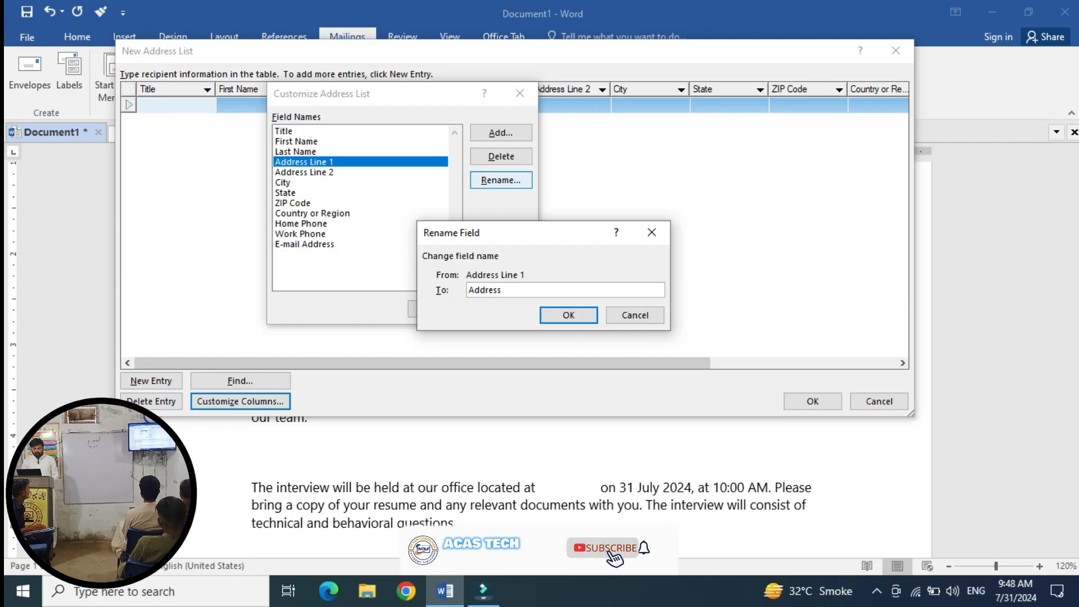
key(Return)
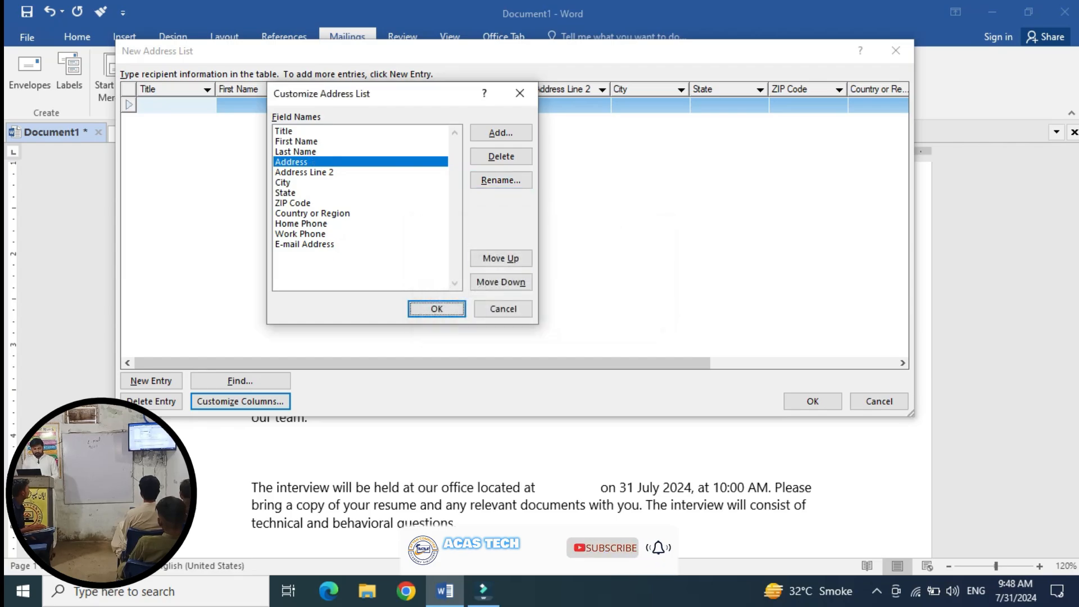
Rename the Address Line 2 field to Address Company.
click(304, 173)
click(500, 179)
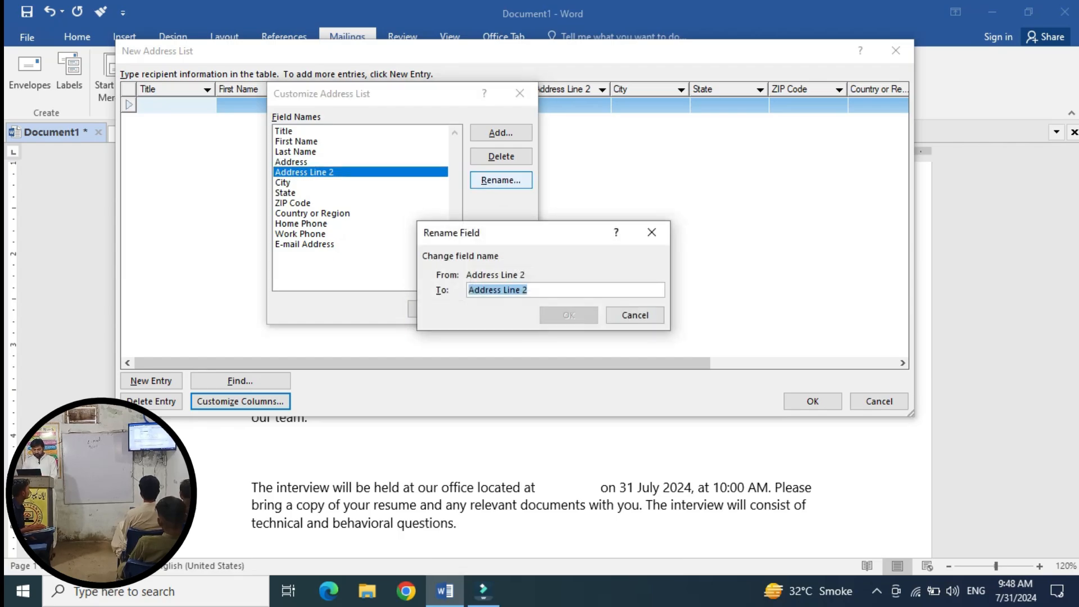
key(BackSpace)
key(BackSpace)
key(BackSpace)
key(BackSpace)
key(BackSpace)
key(BackSpace)
key(BackSpace)
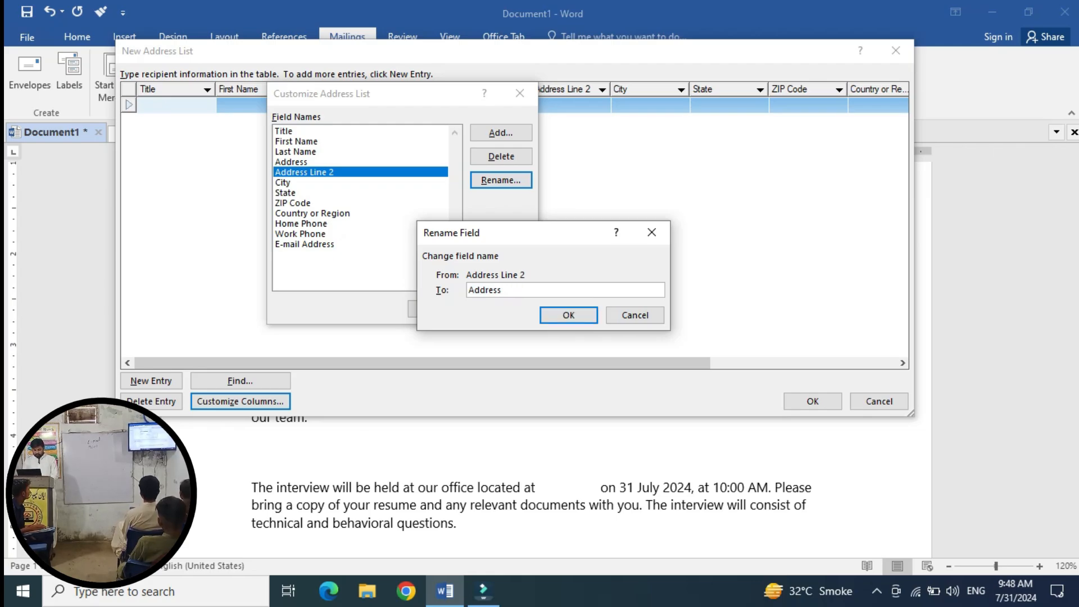
key(Left)
key(Left)
key(Left)
key(Left)
key(Left)
key(Left)
key(Right)
text(Company)
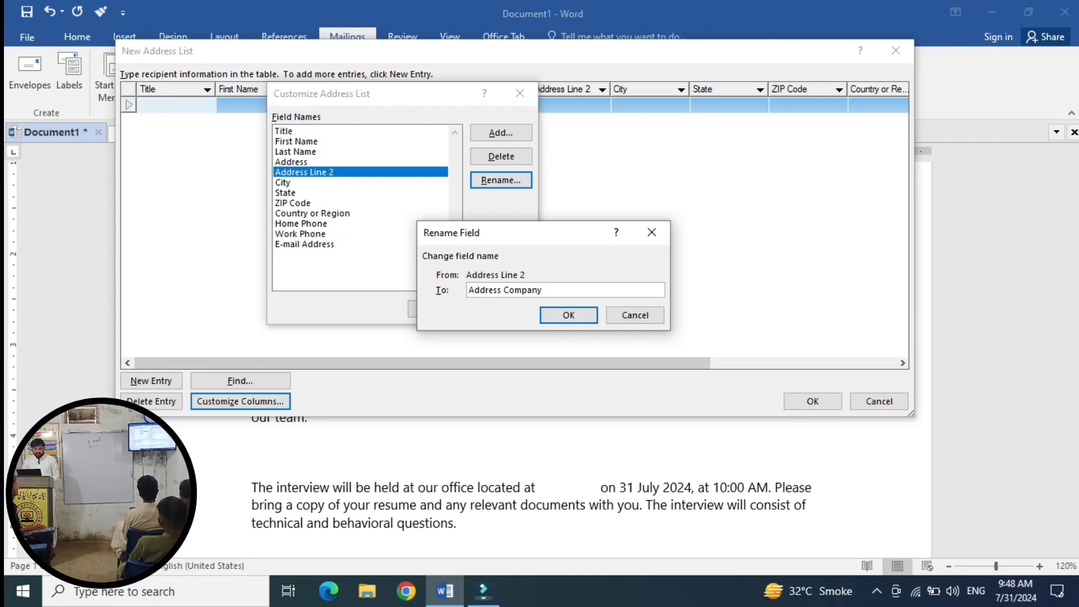
key(Return)
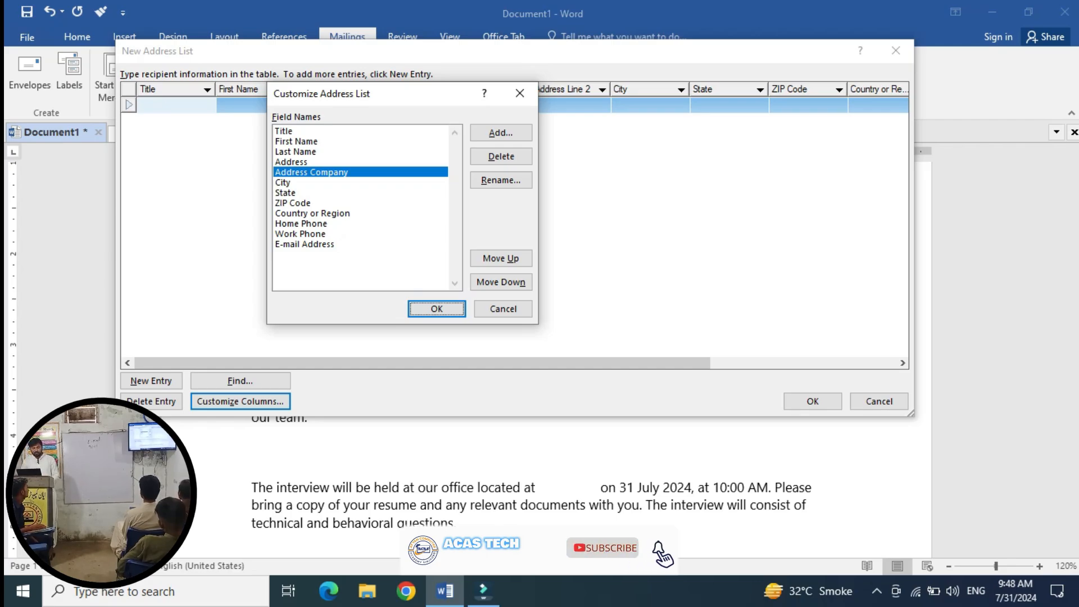
Rename the State field to City Company and delete the ZIP Code field.
click(286, 193)
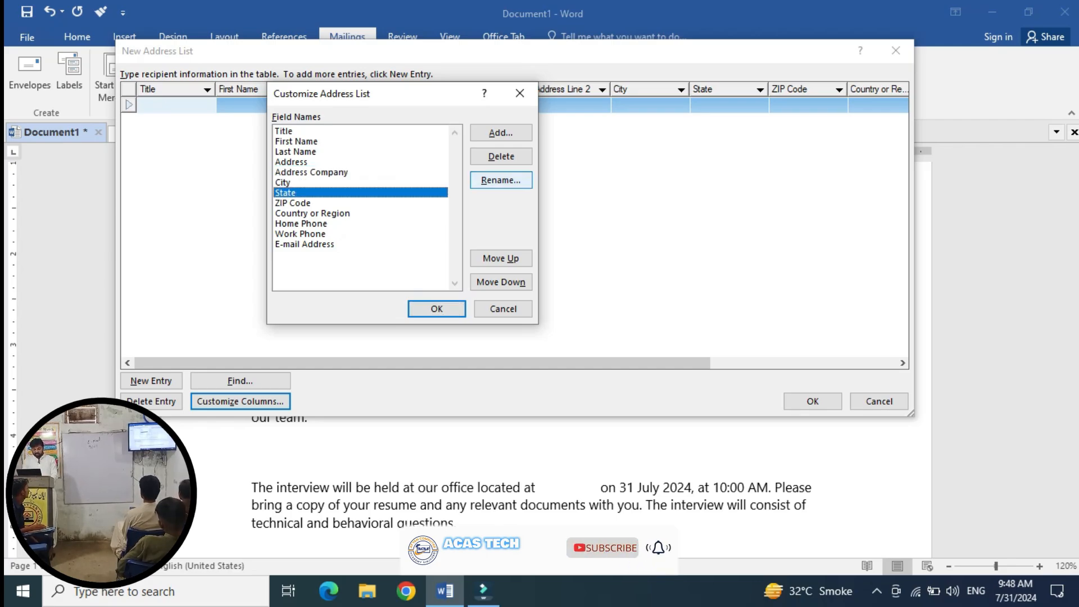
click(500, 180)
text(Ci)
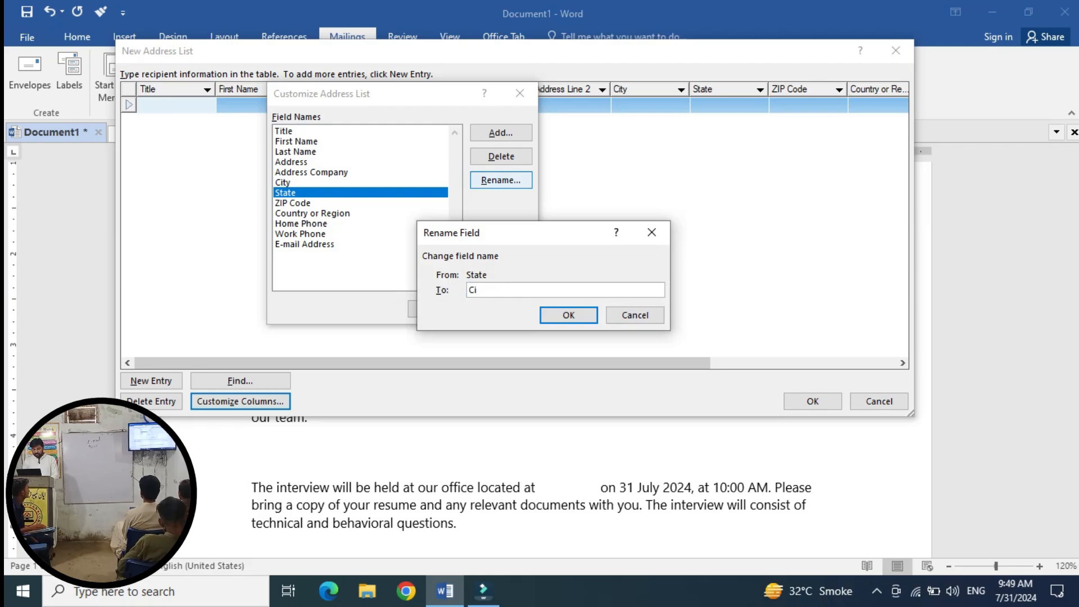
text(ty Com)
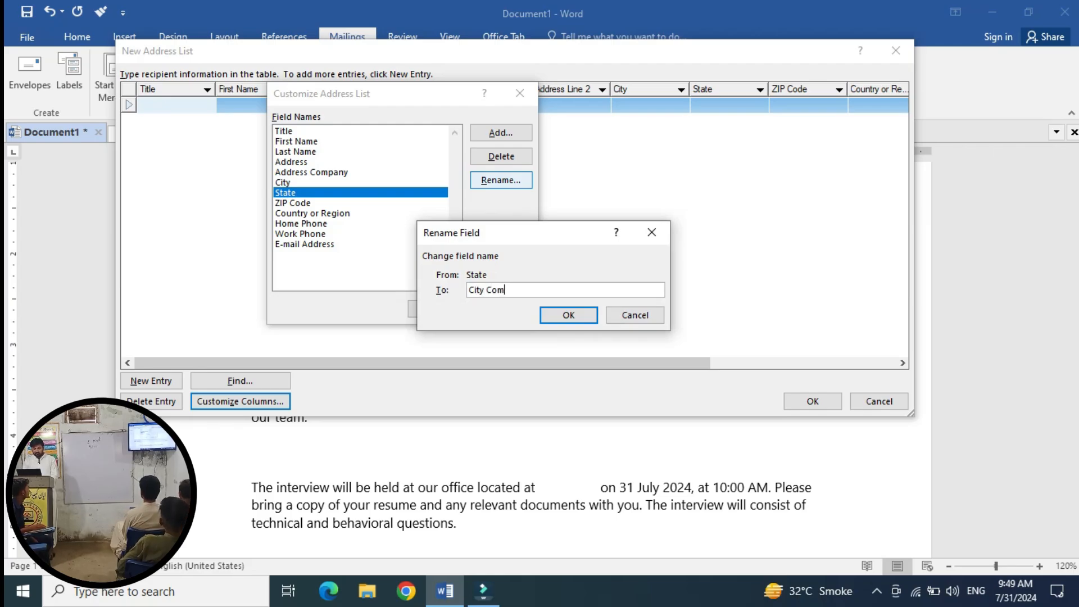
text(p)
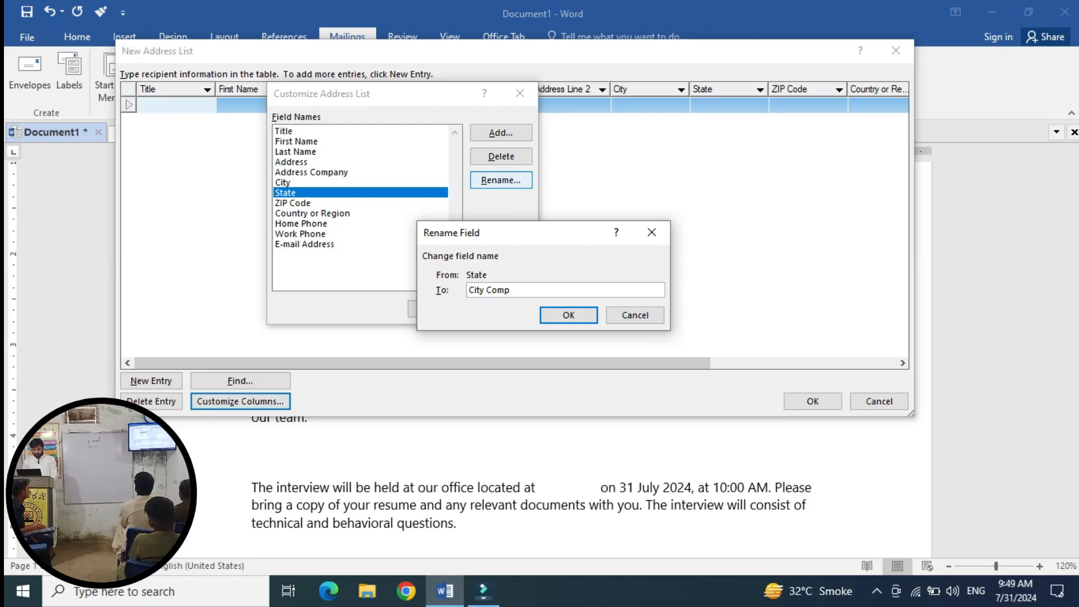
text(a)
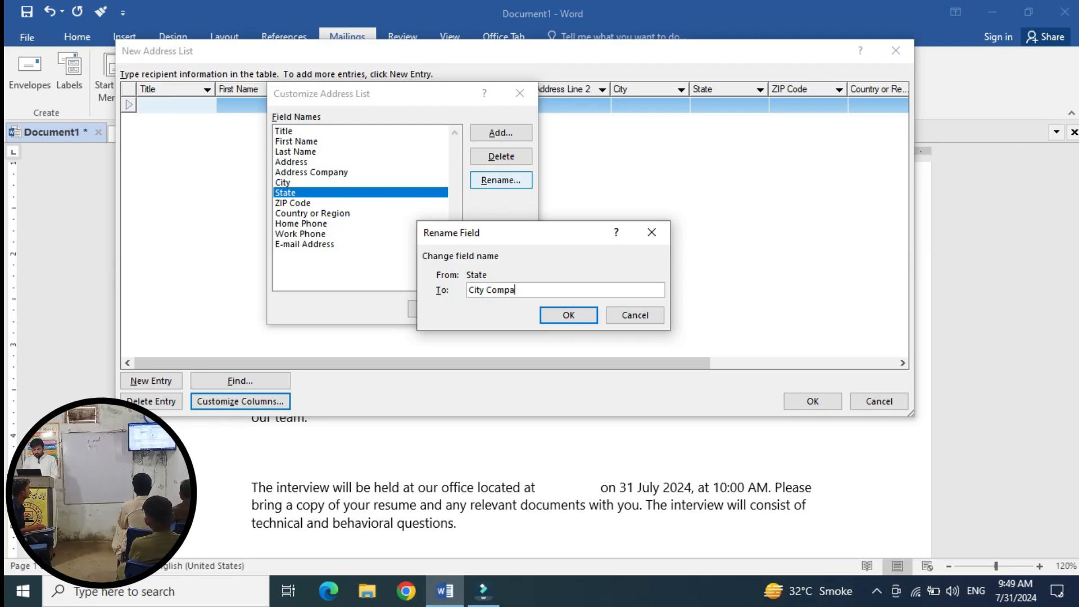
text(ny)
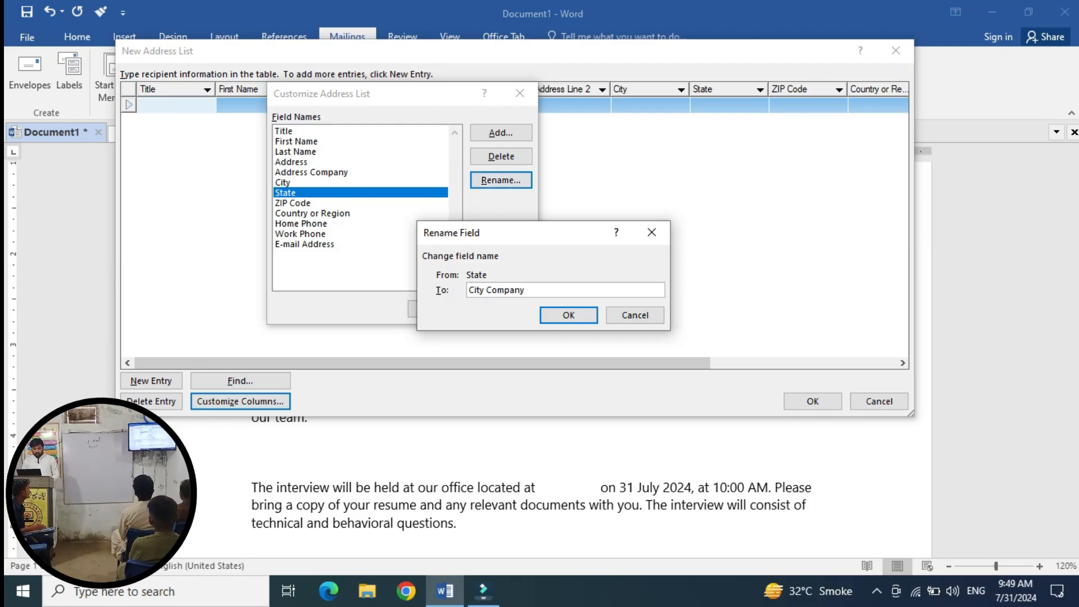
click(569, 315)
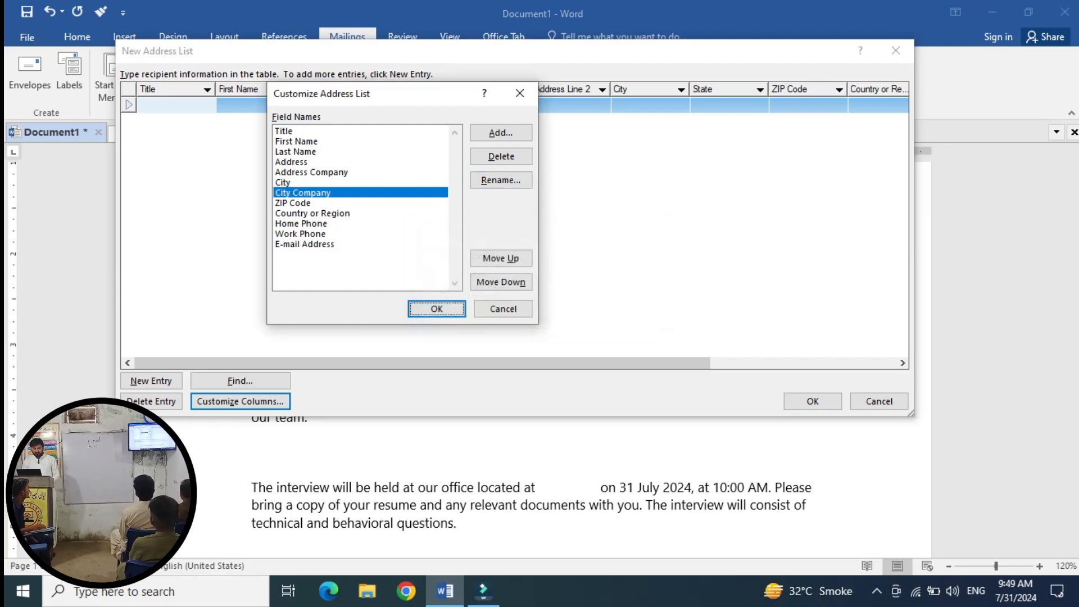
click(321, 203)
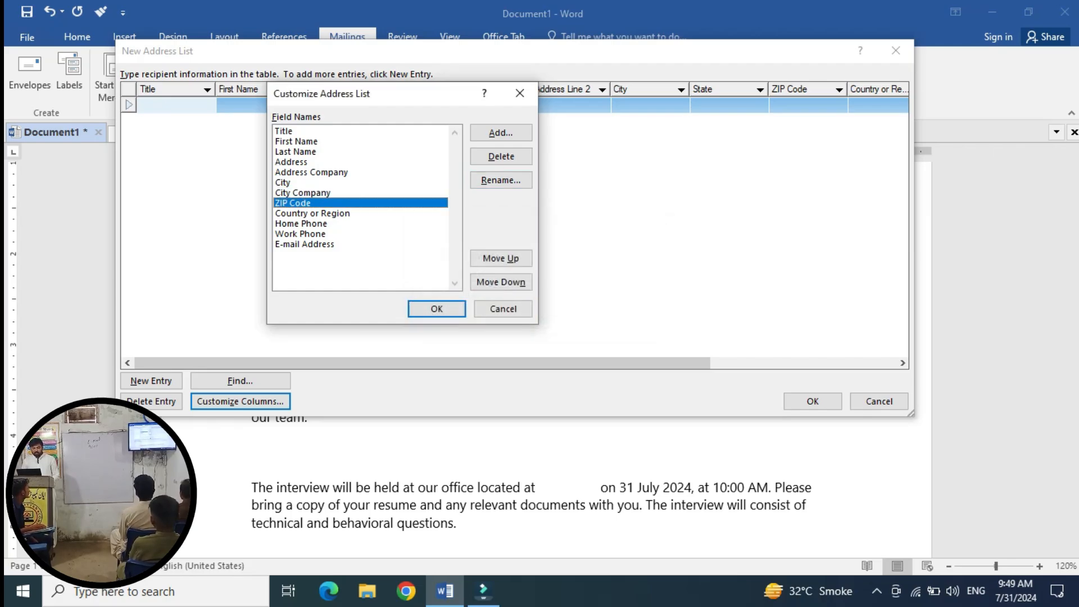
click(500, 157)
click(516, 339)
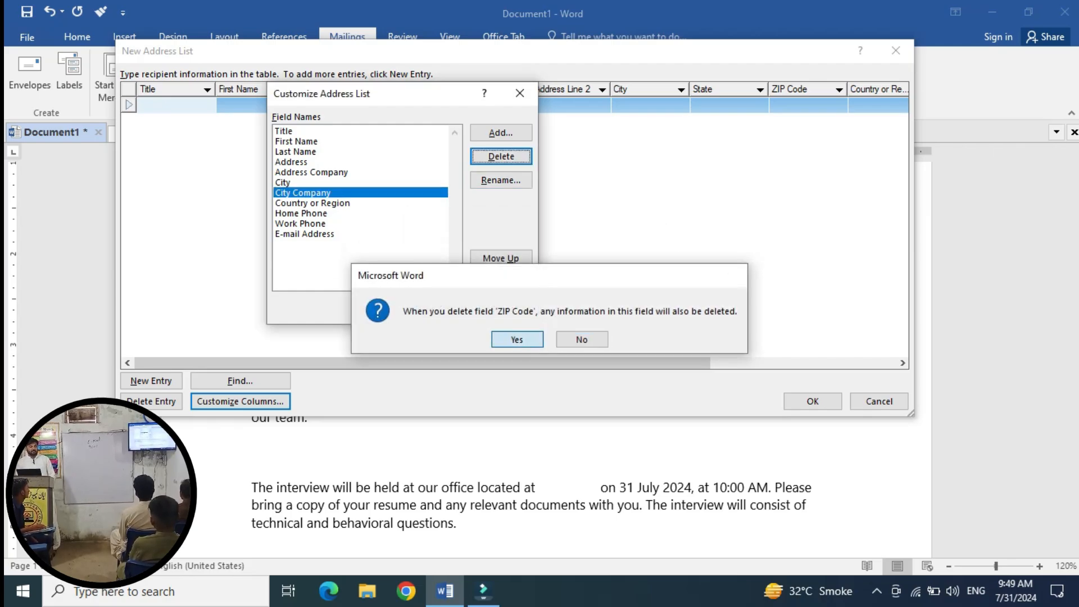
click(333, 204)
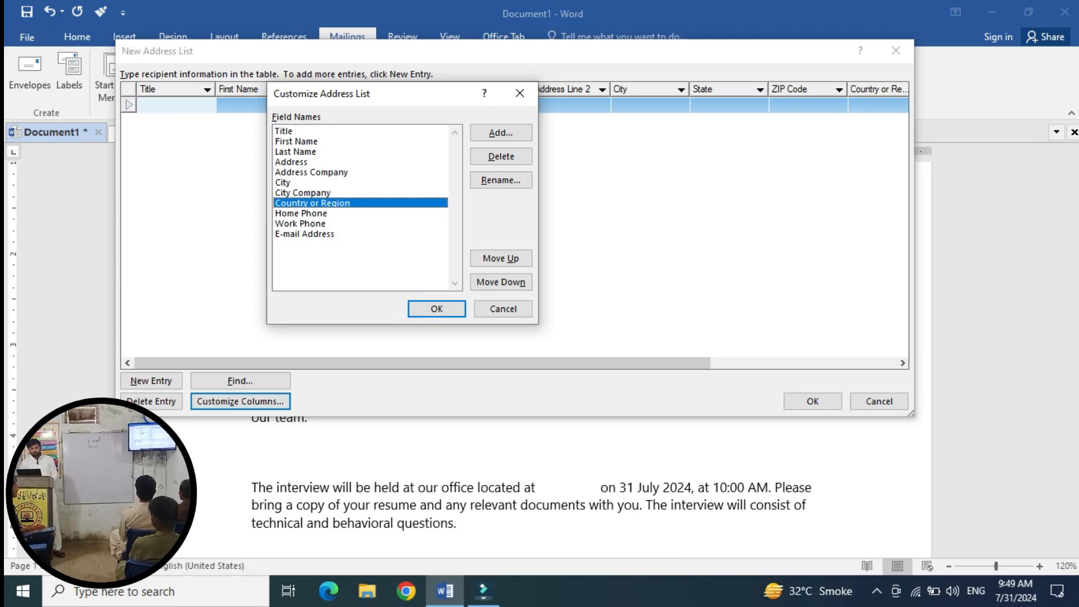
Rename Home Phone to Contact No and delete the Work Phone field.
click(301, 213)
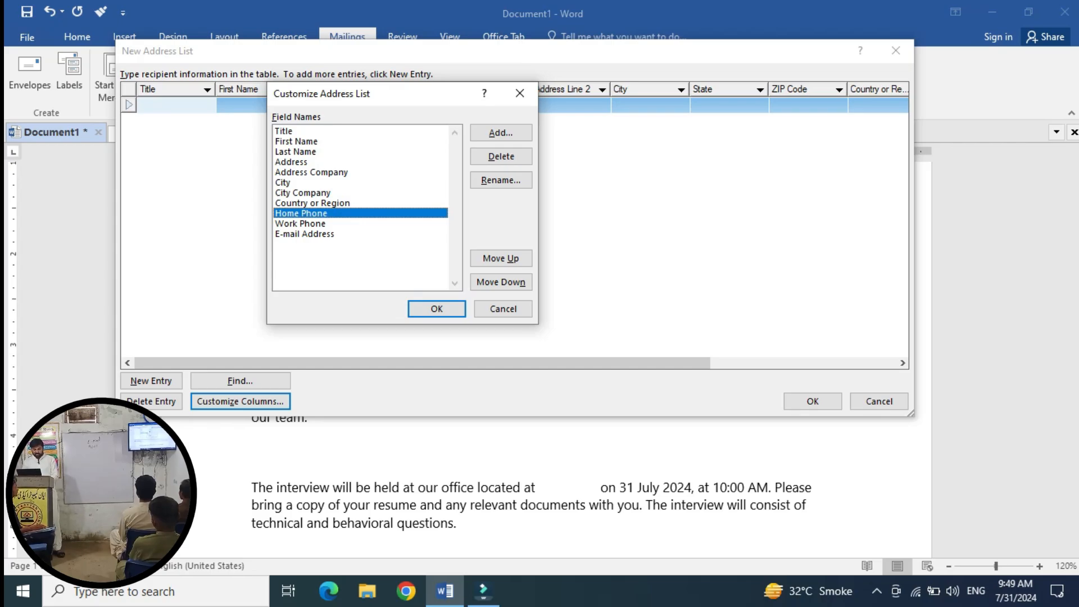
click(501, 180)
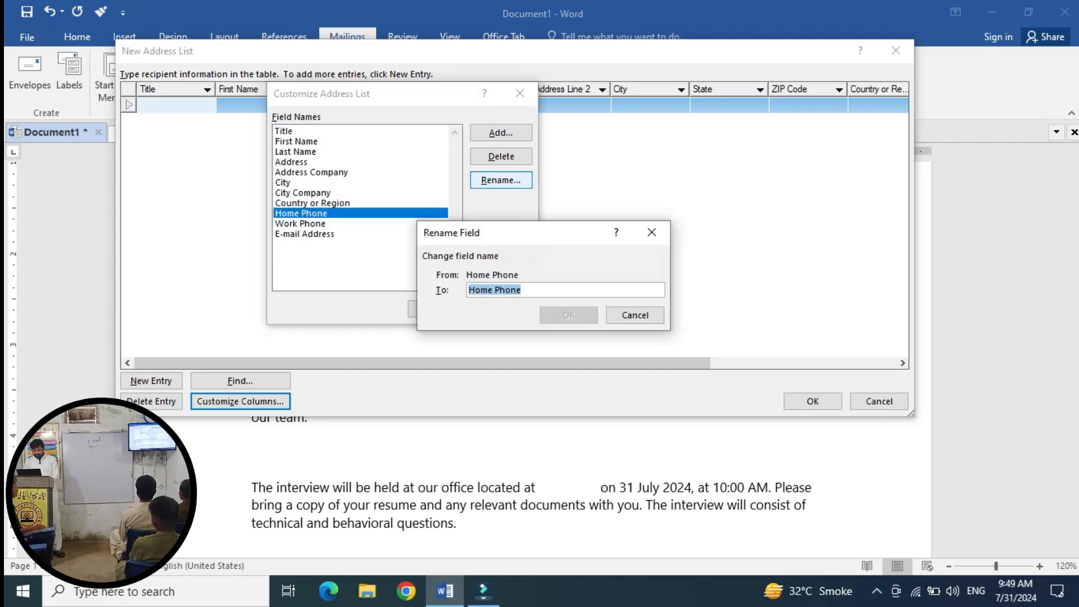
key(BackSpace)
text(Con)
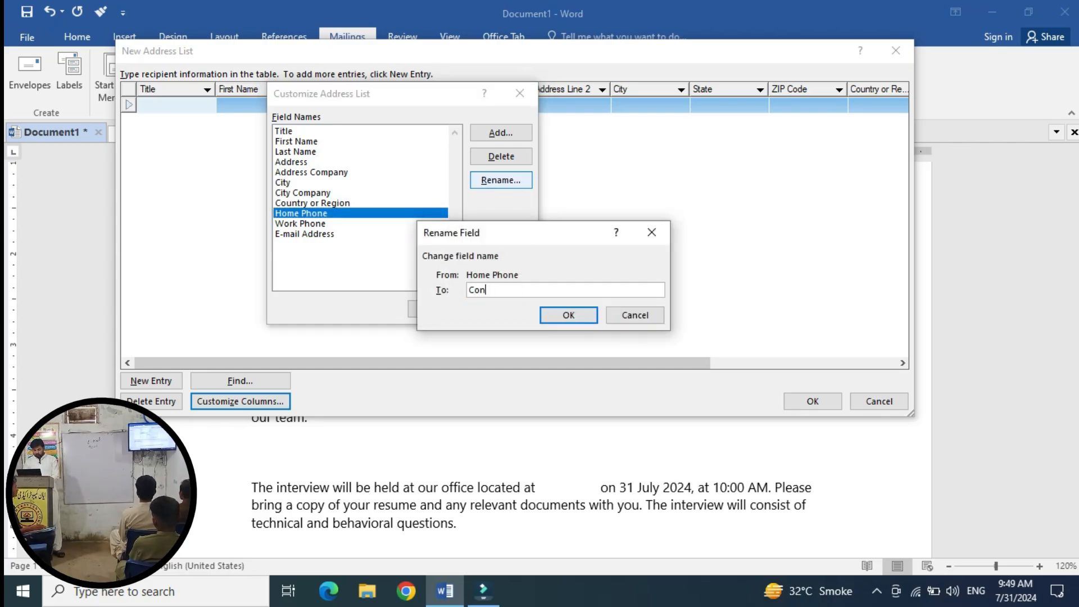
text(tact No)
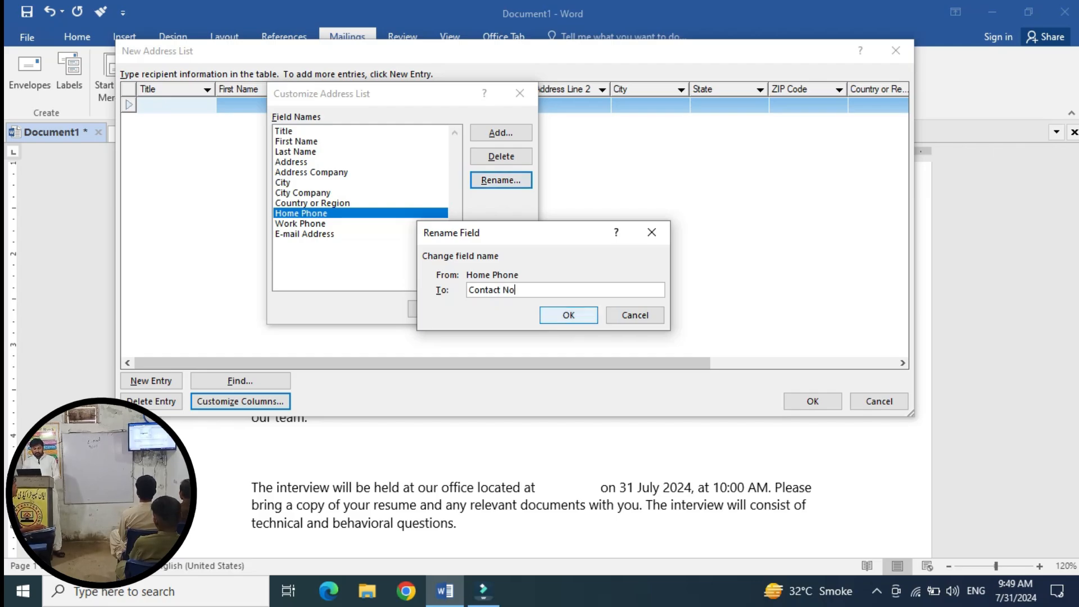
key(Return)
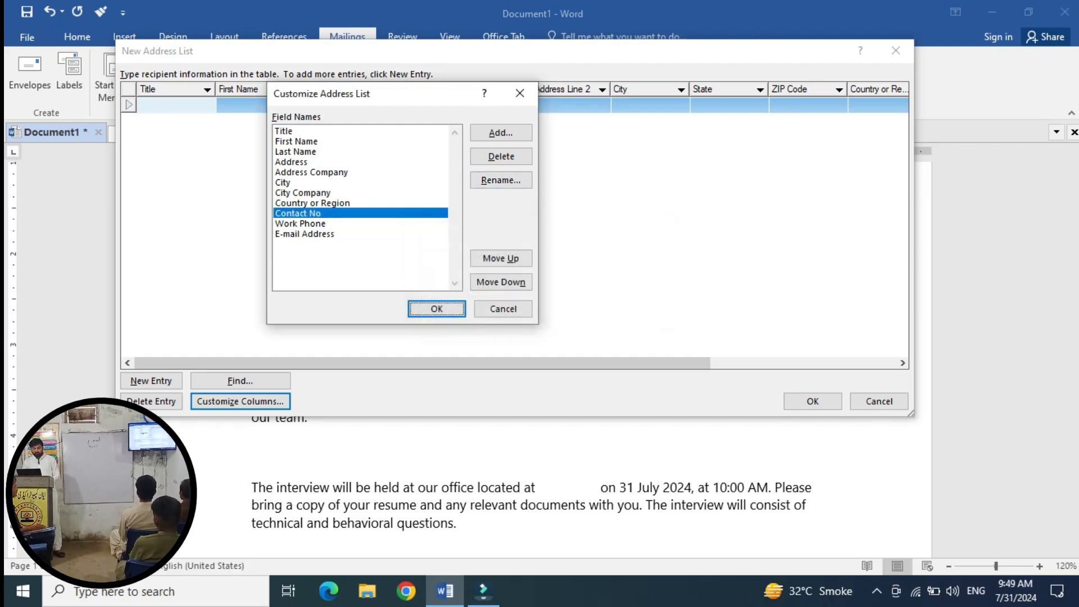
click(301, 223)
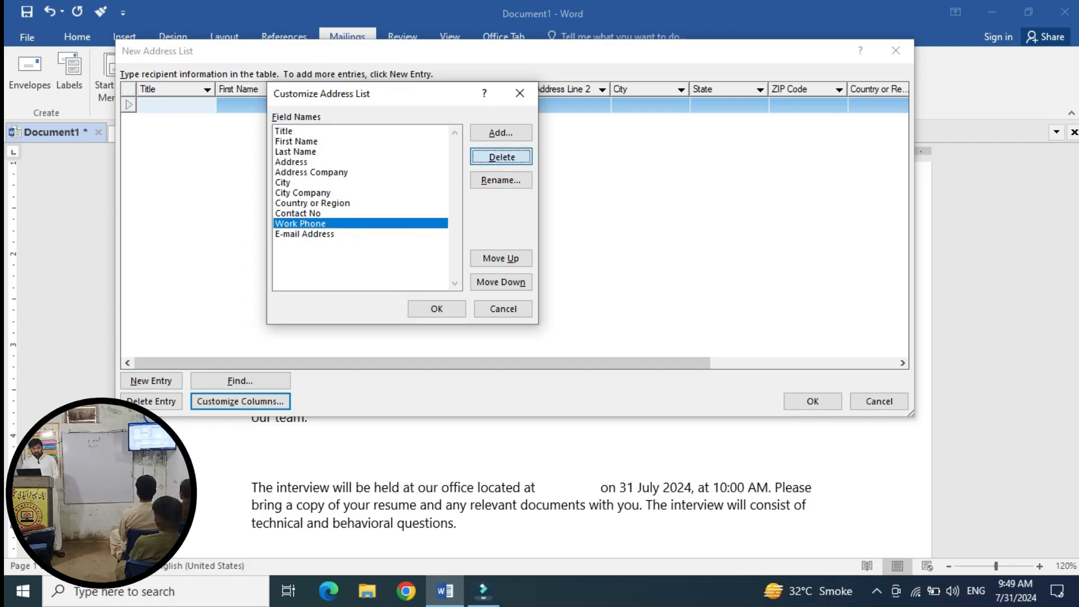
click(501, 156)
click(517, 339)
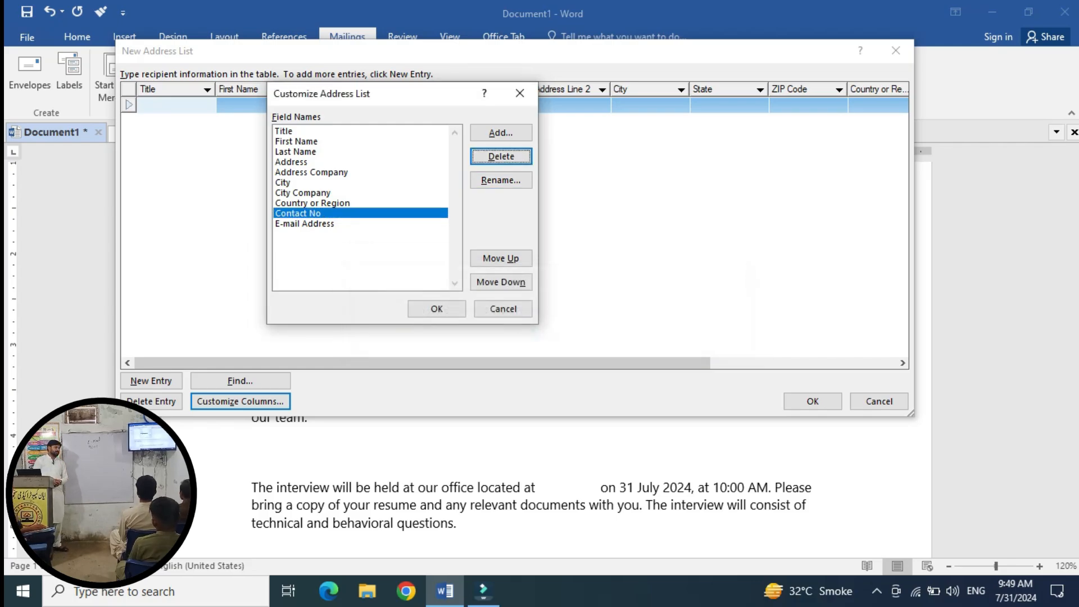
Delete the Country or Region field and apply the customized columns with OK.
click(305, 224)
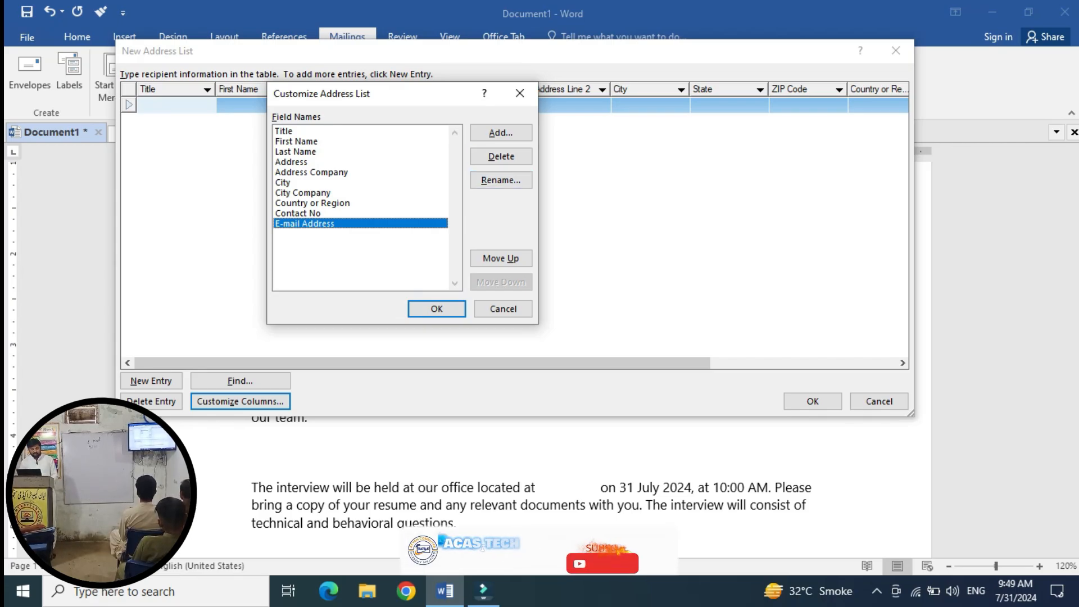
click(296, 152)
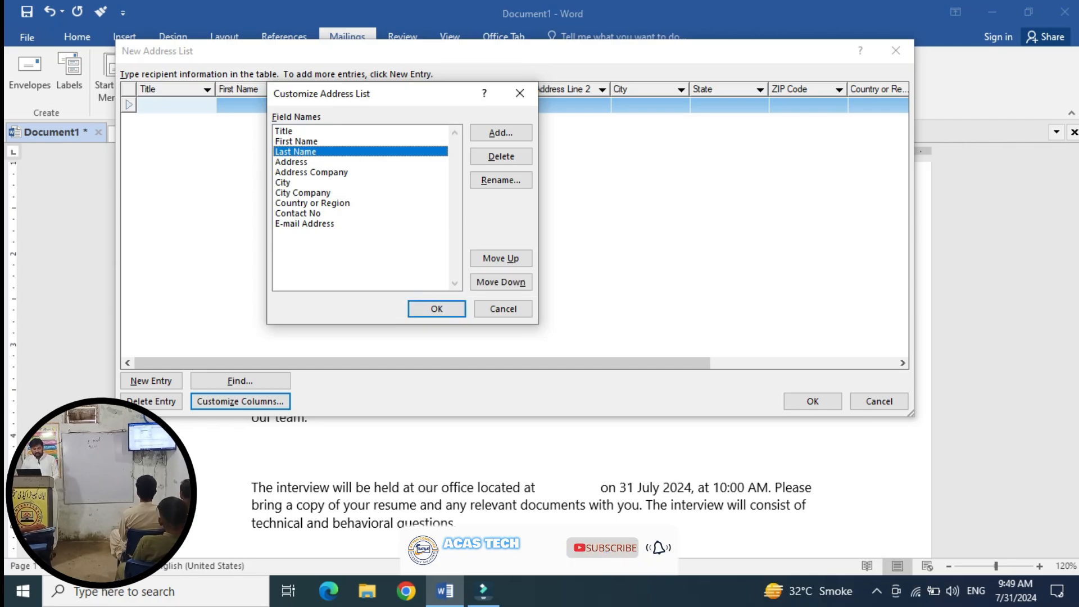
click(296, 141)
key(Down)
key(Down)
key(Down)
key(Down)
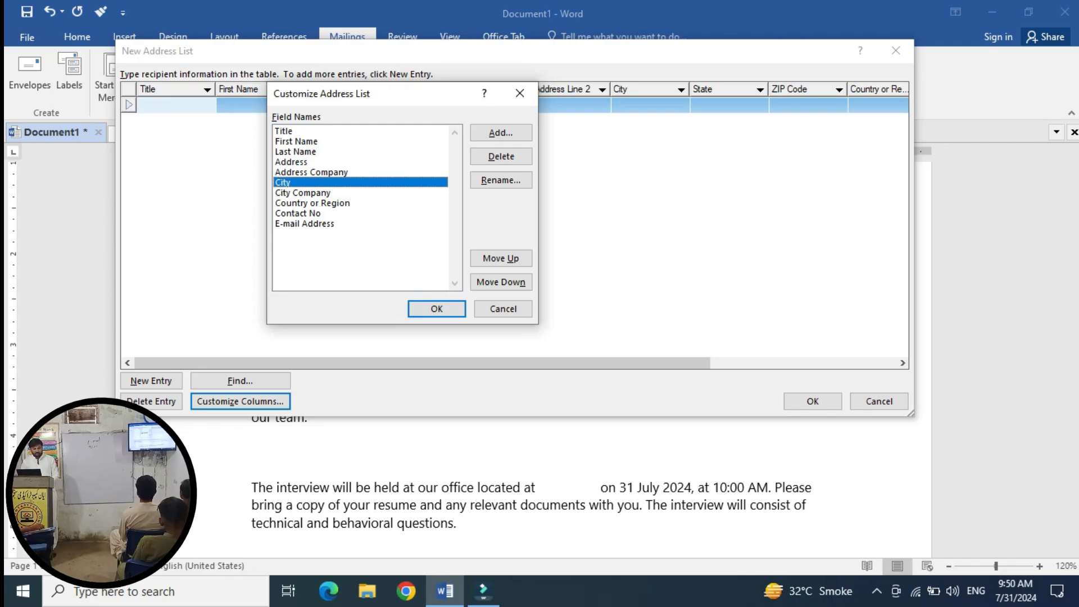
click(312, 203)
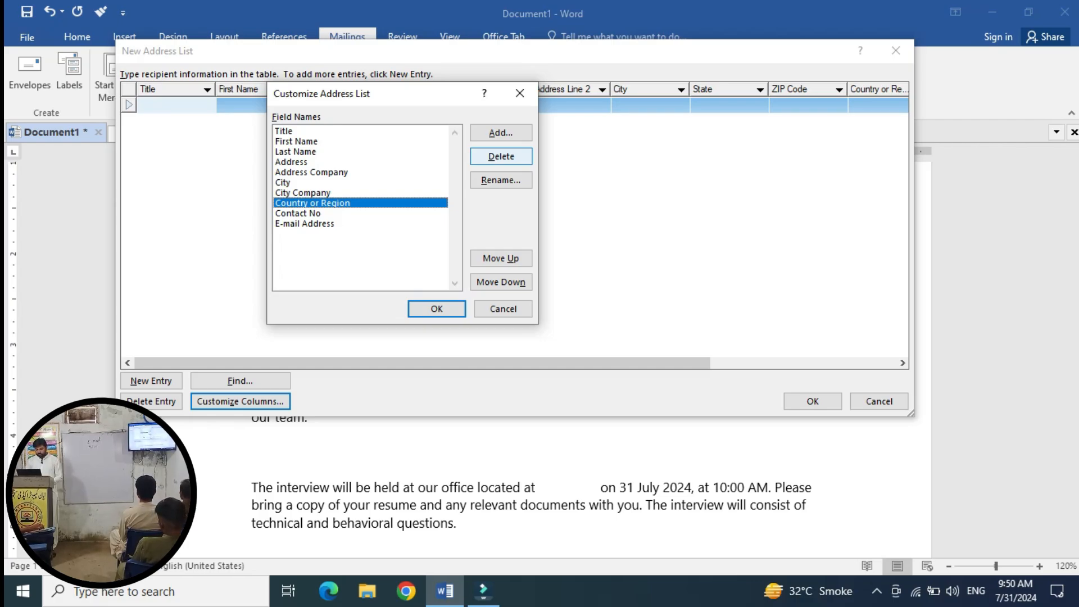
click(500, 156)
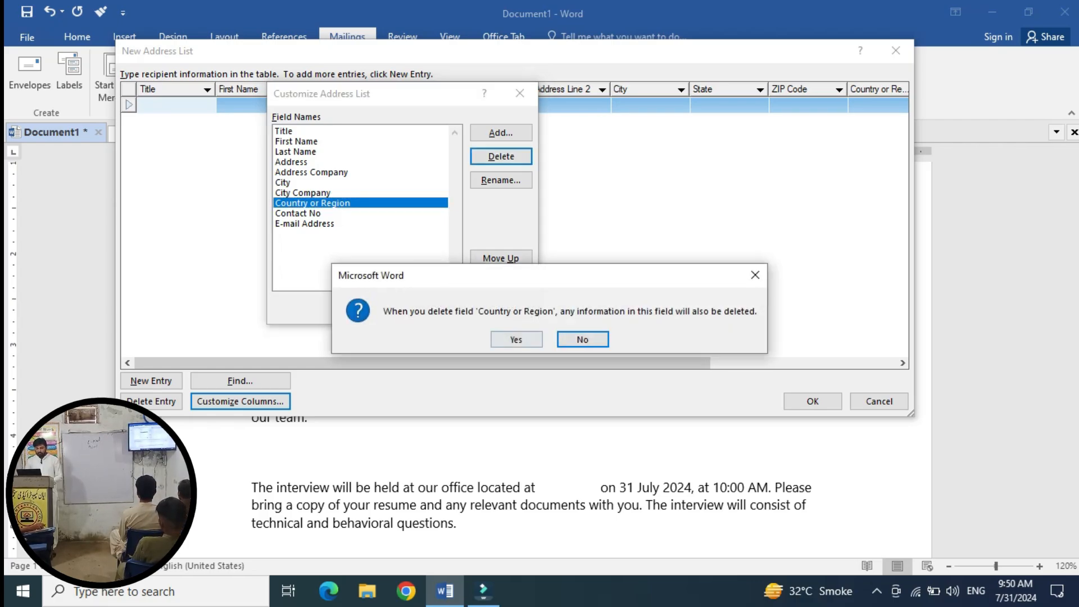
click(515, 339)
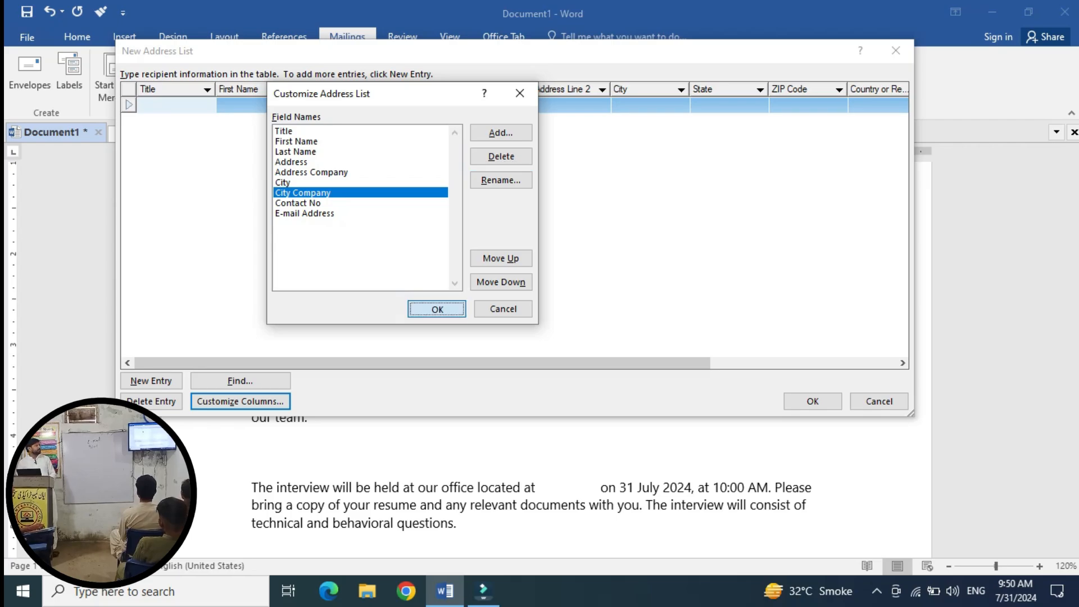
click(437, 309)
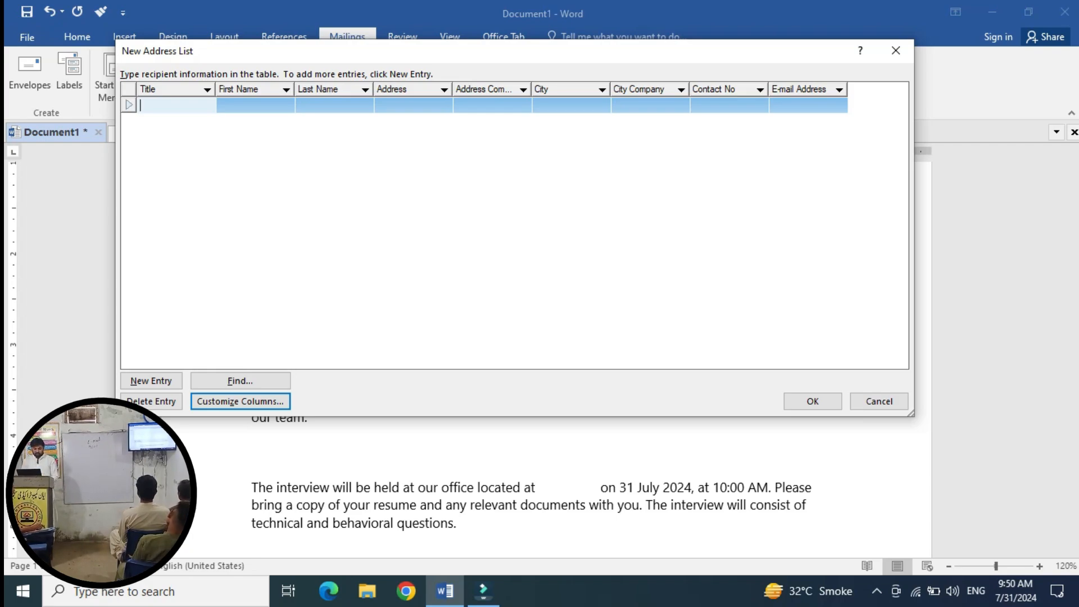
Enter the first recipient's title Mr., first and last name, and both address lines.
text(Mr)
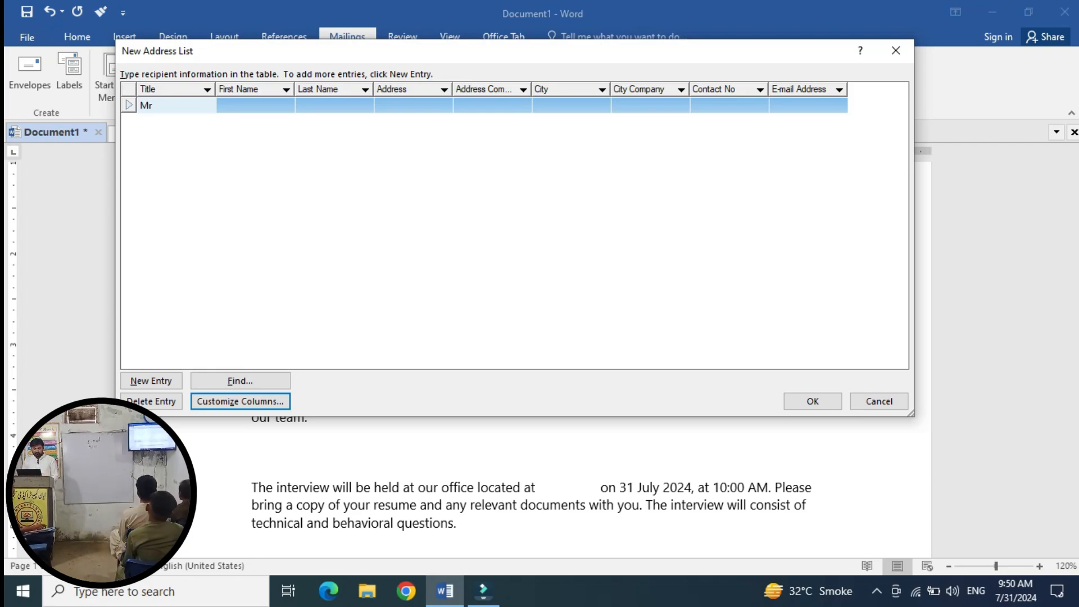
text(.)
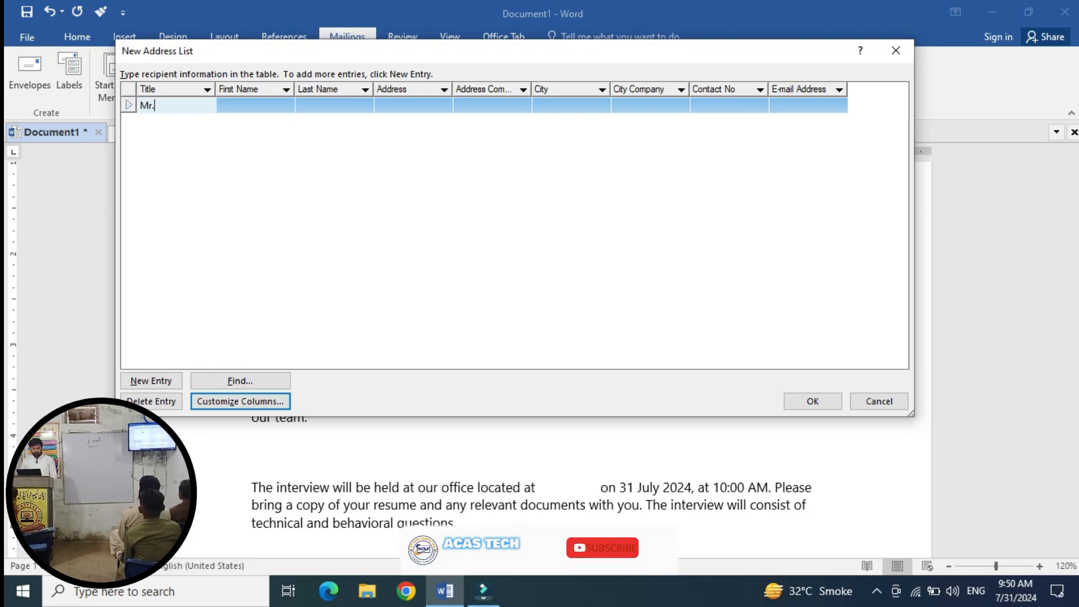
key(Tab)
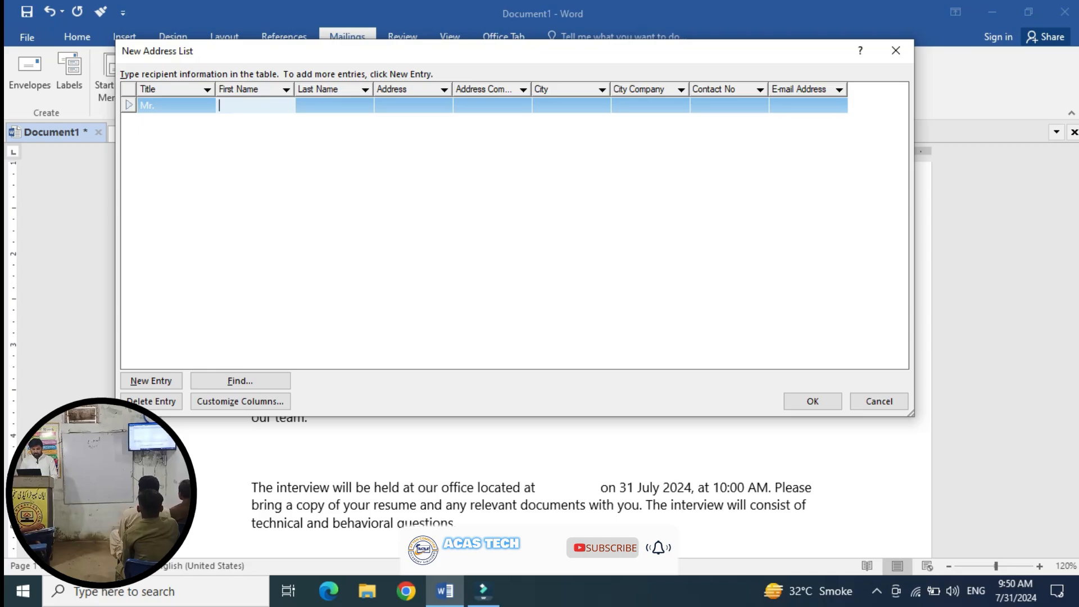
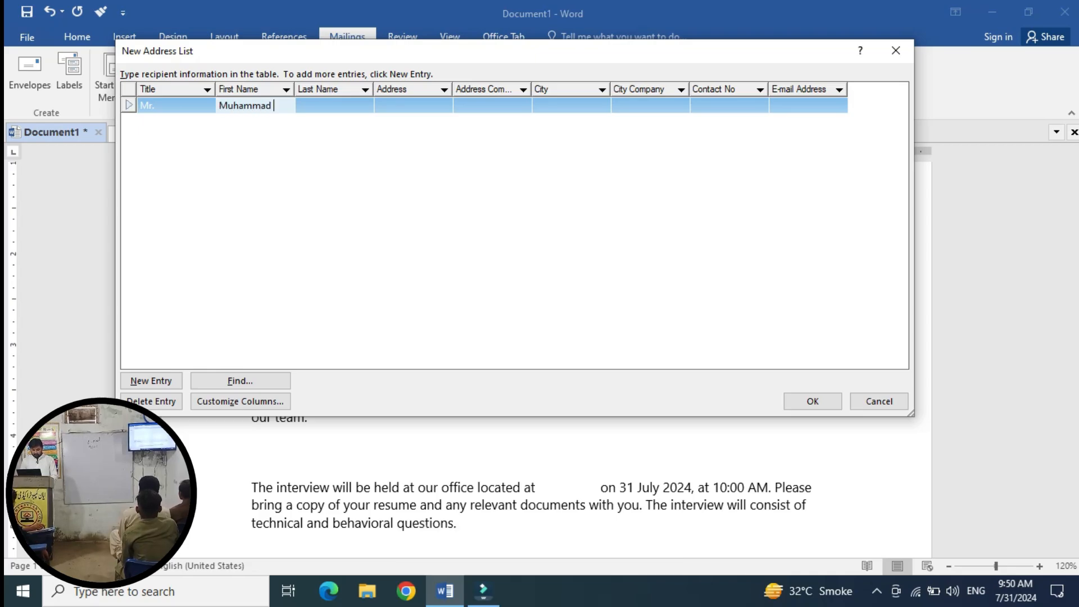
key(Tab)
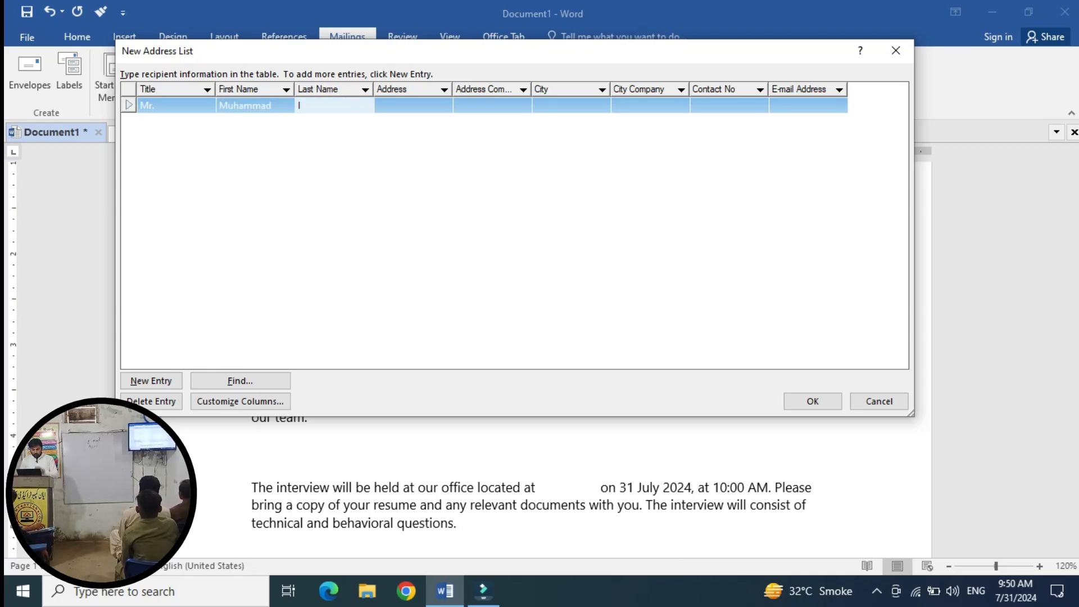
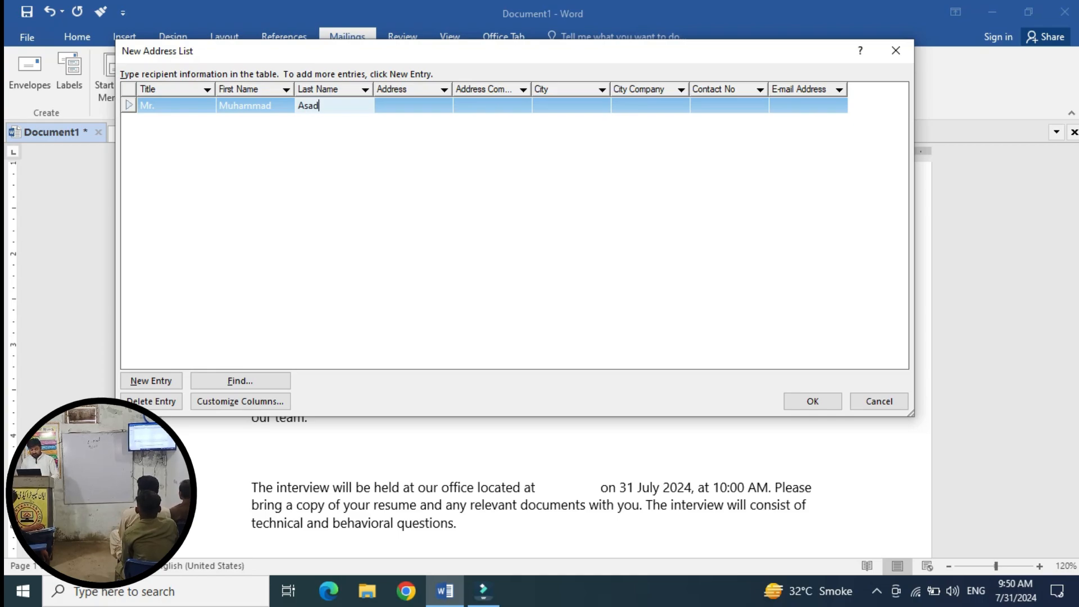
key(Tab)
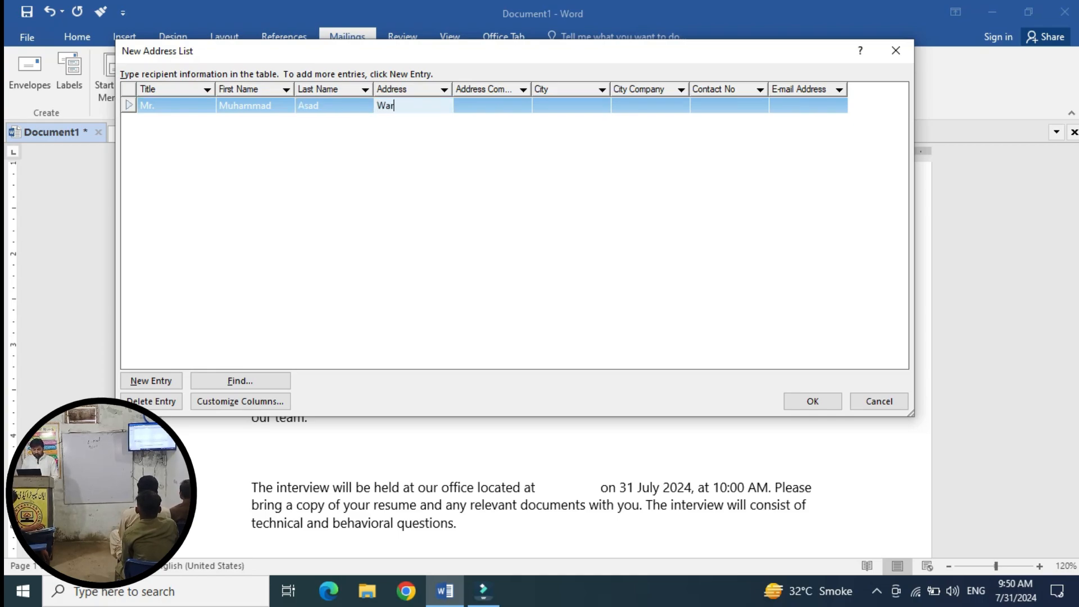
key(Tab)
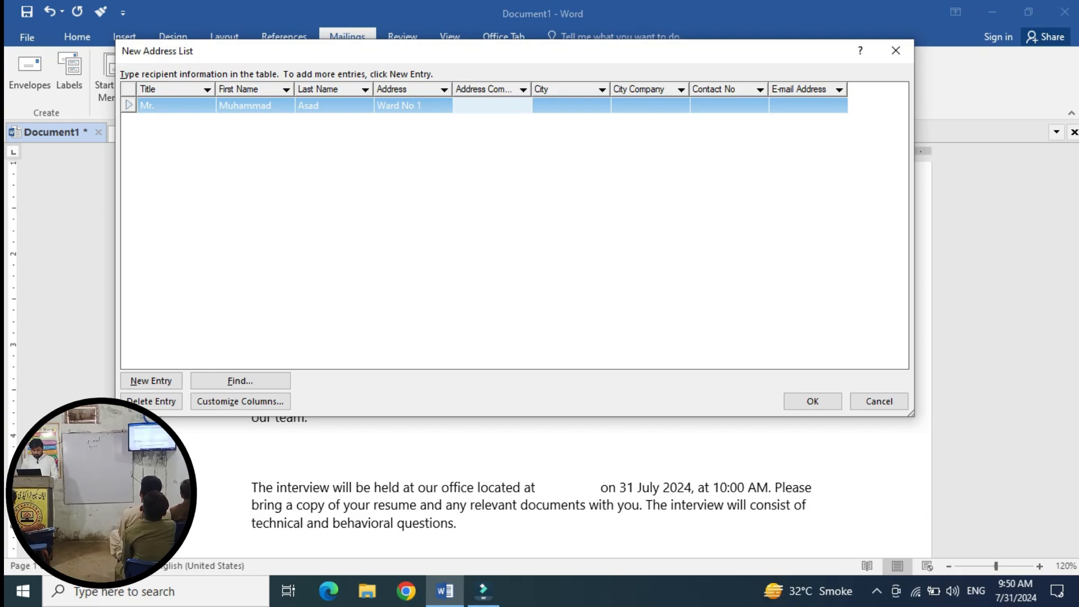
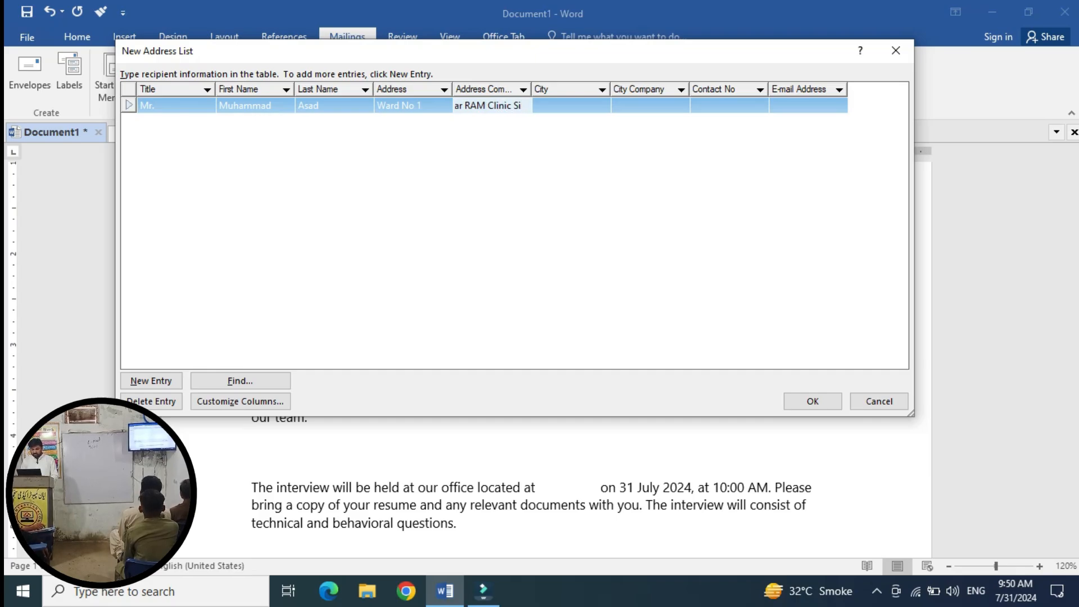
Add city and city company Sinjhoro, contact number and e-mail, then start a new entry.
key(Tab)
text(Sinjhoro)
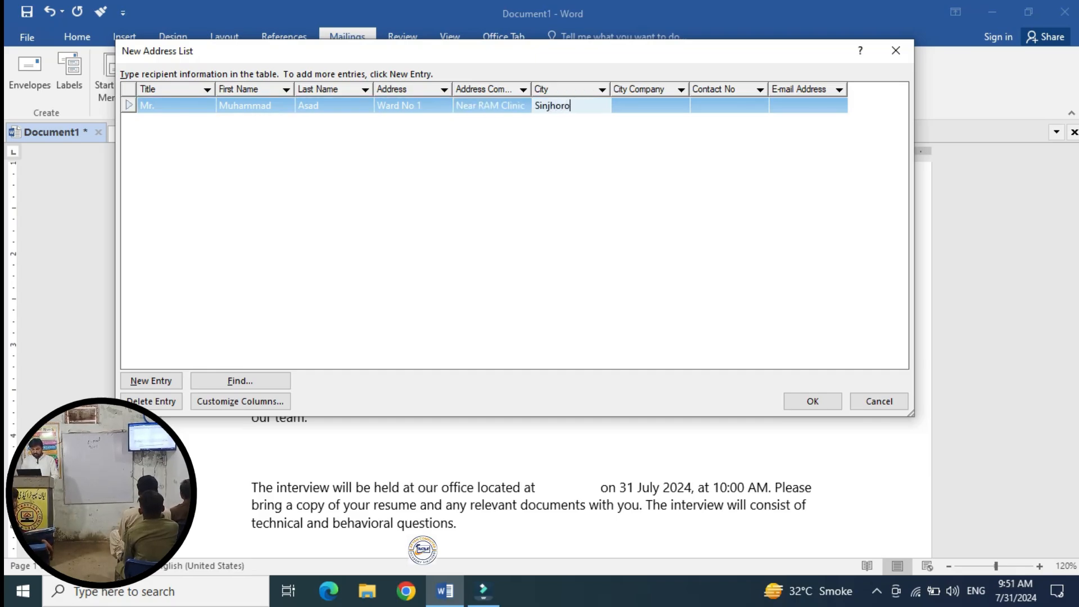
key(Tab)
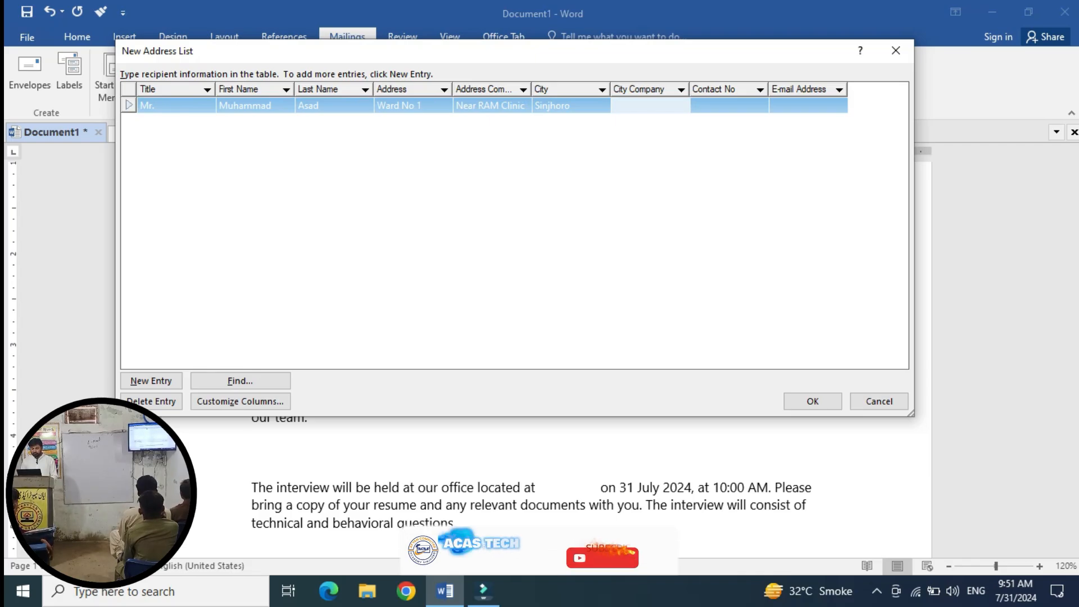
text(Sinjhoro)
key(Tab)
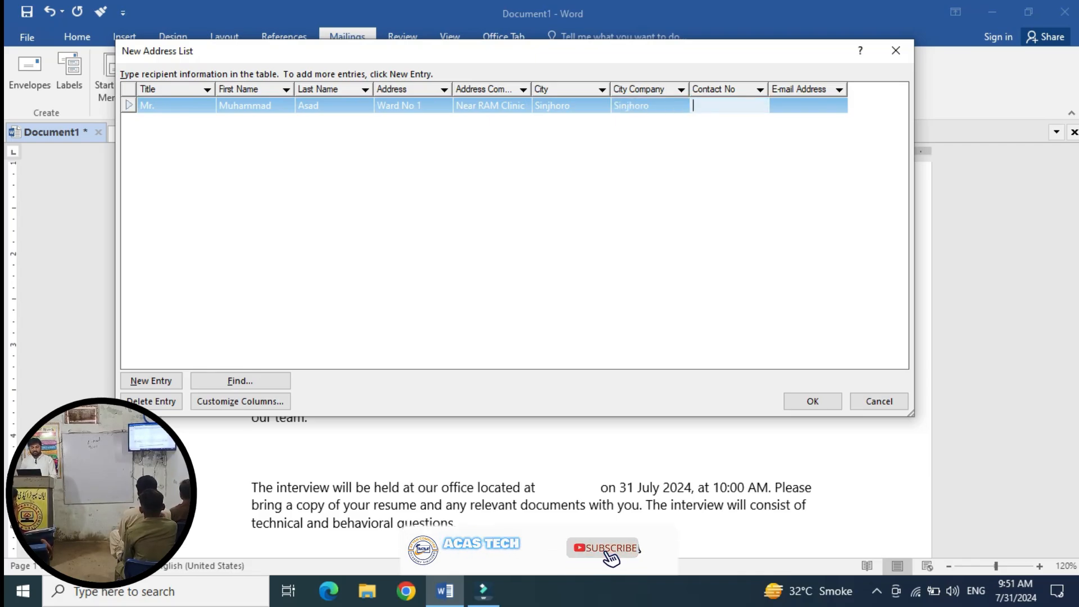
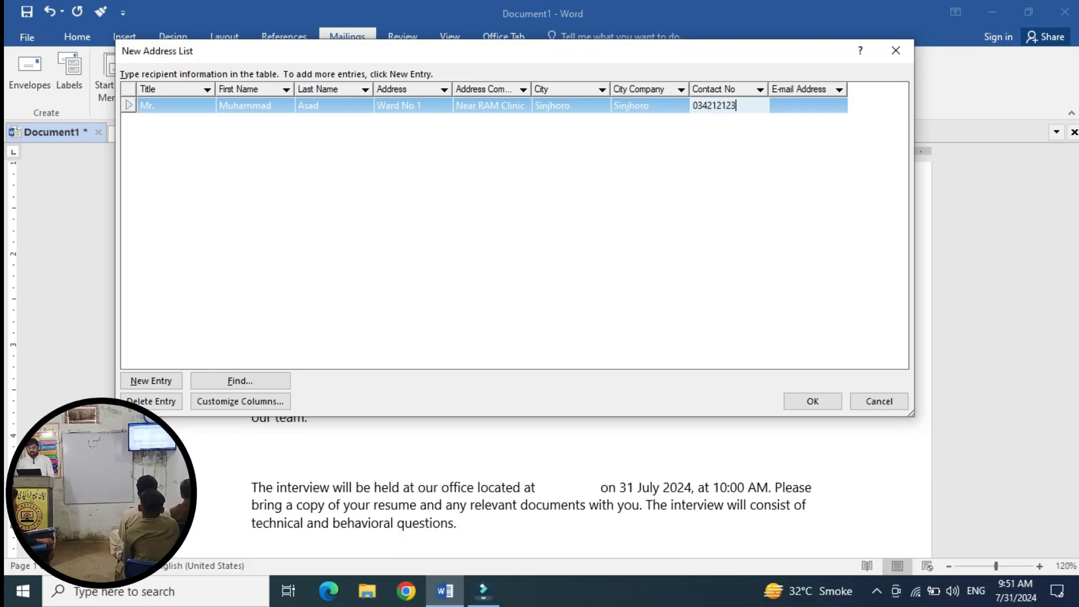
key(Tab)
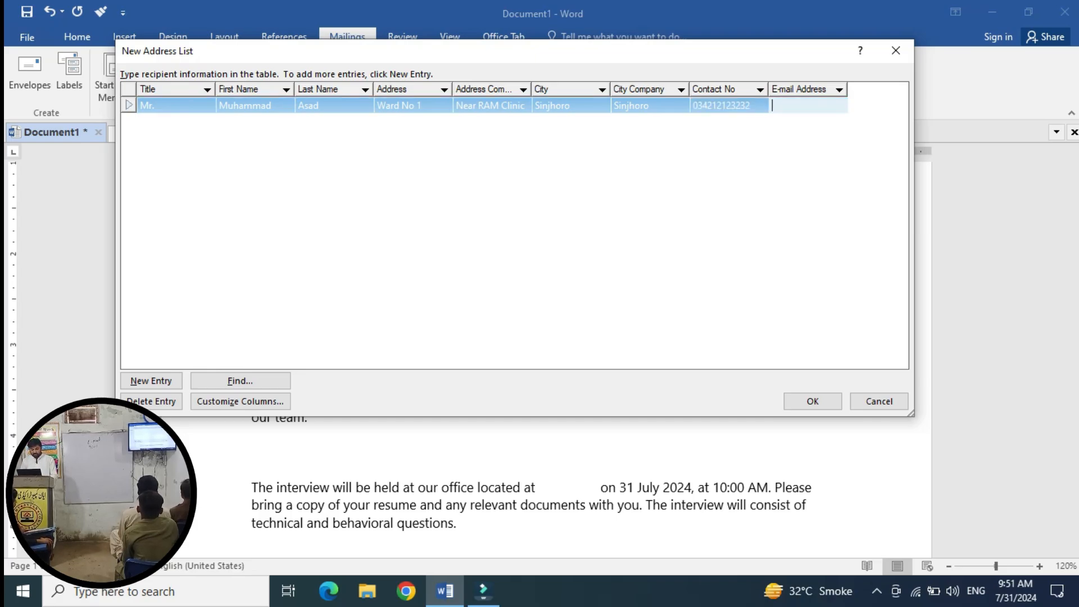
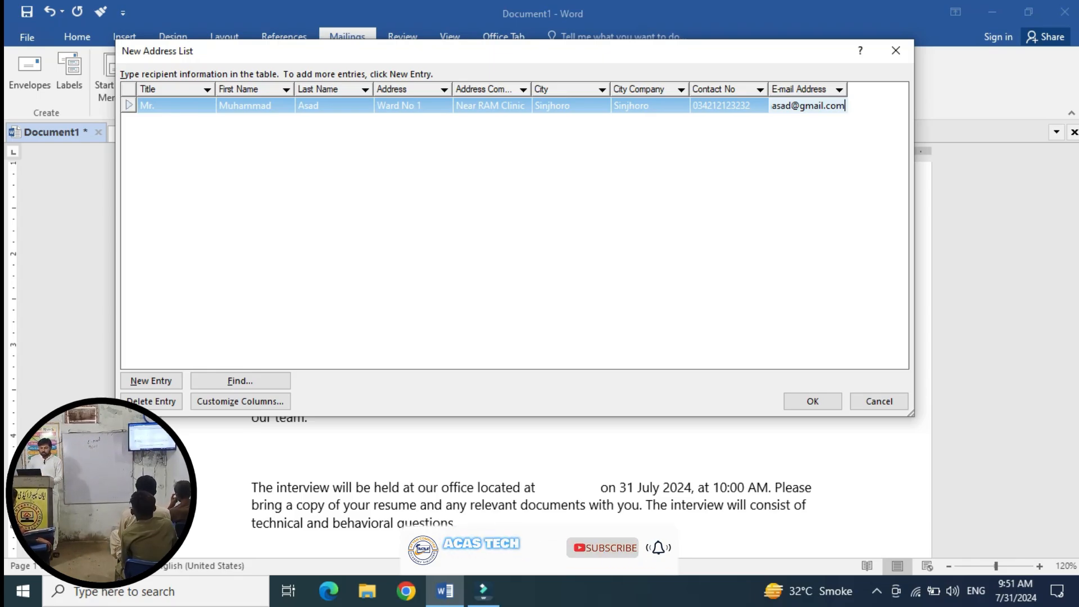
key(alt+n)
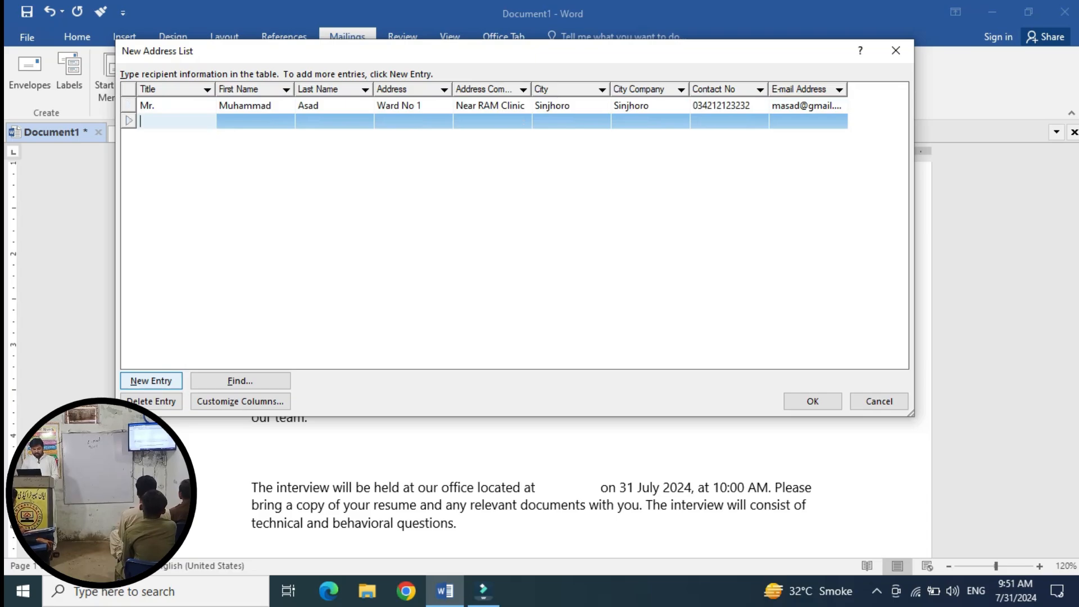
Enter the second recipient's title Mr, first and last name, and both address lines.
text(Mr.)
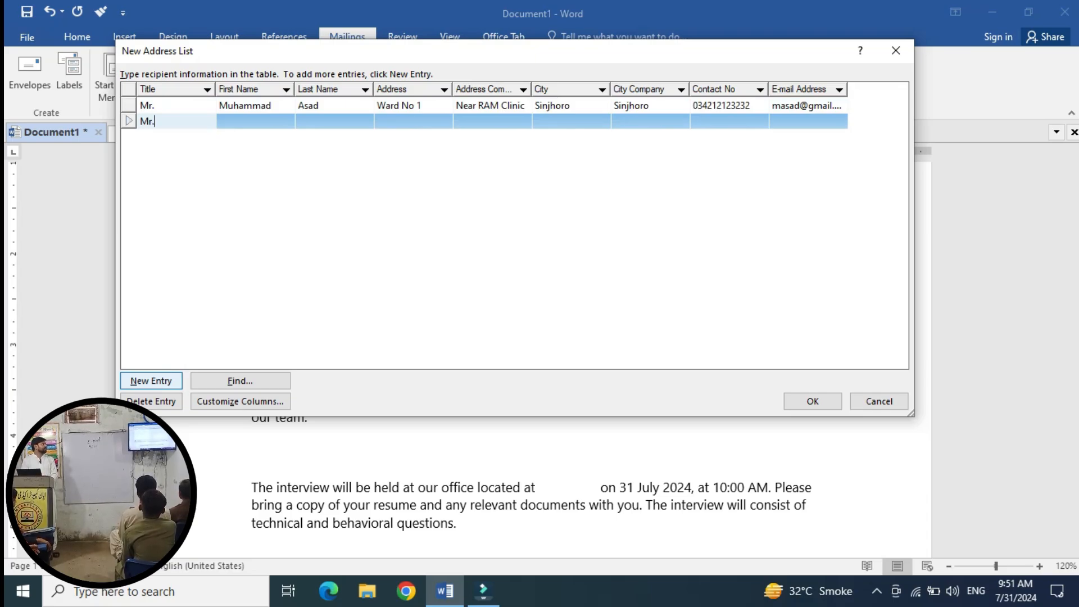
key(Tab)
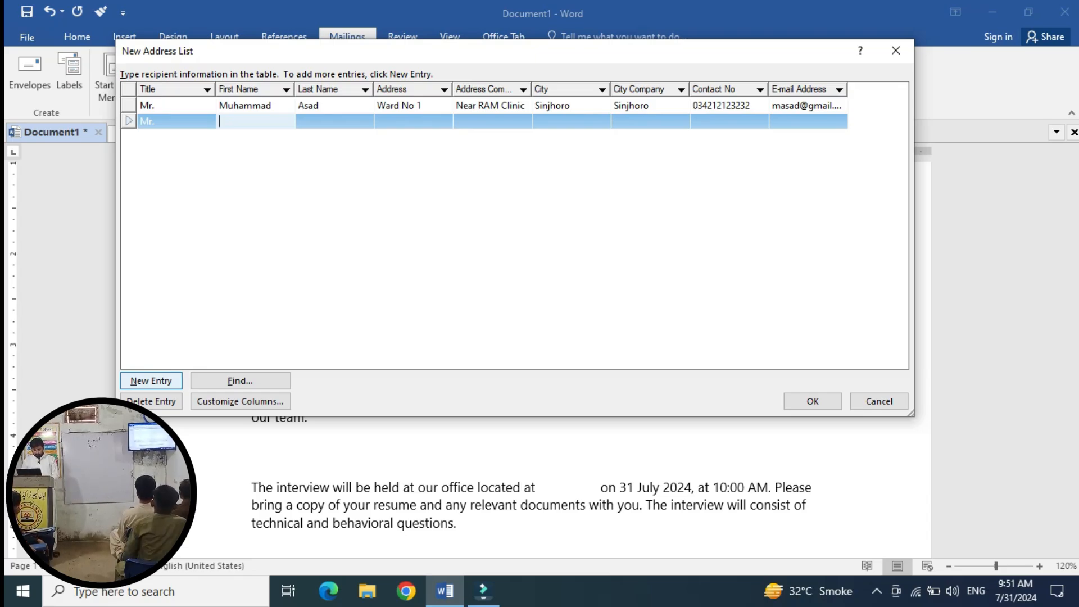
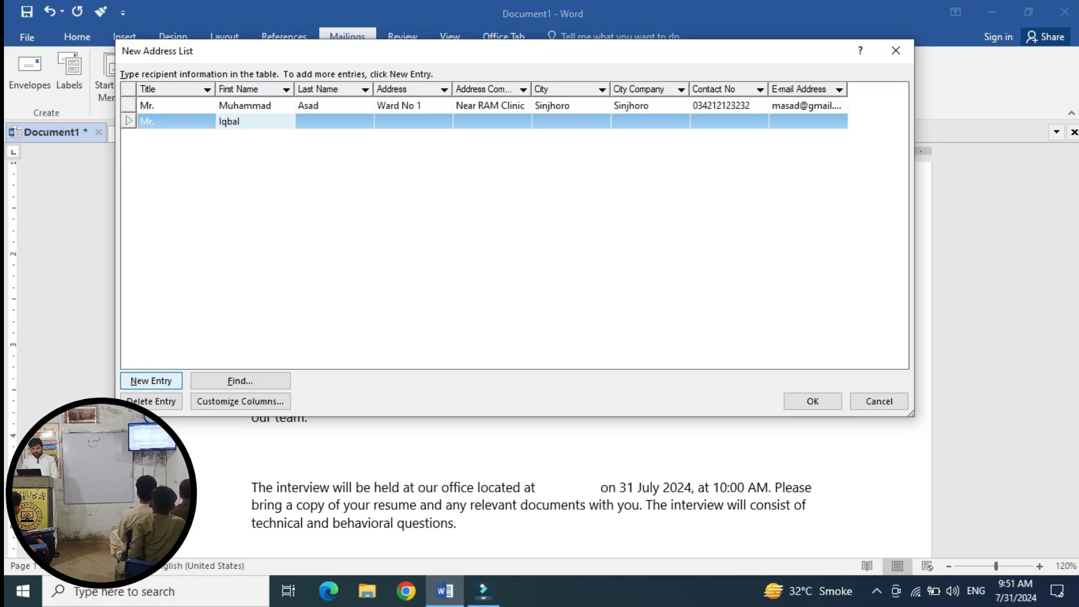
key(Tab)
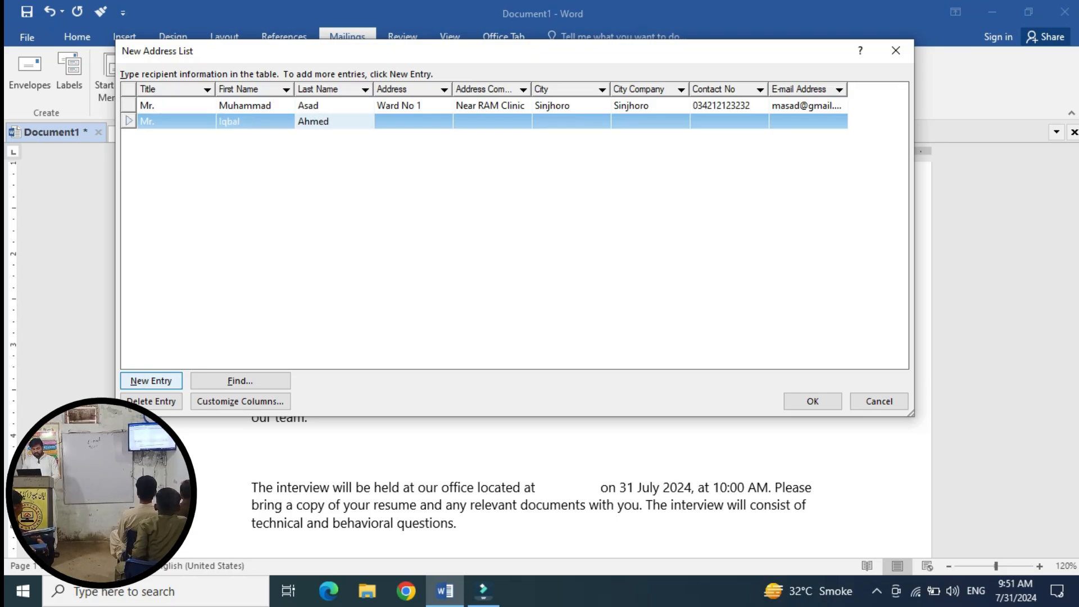
key(Tab)
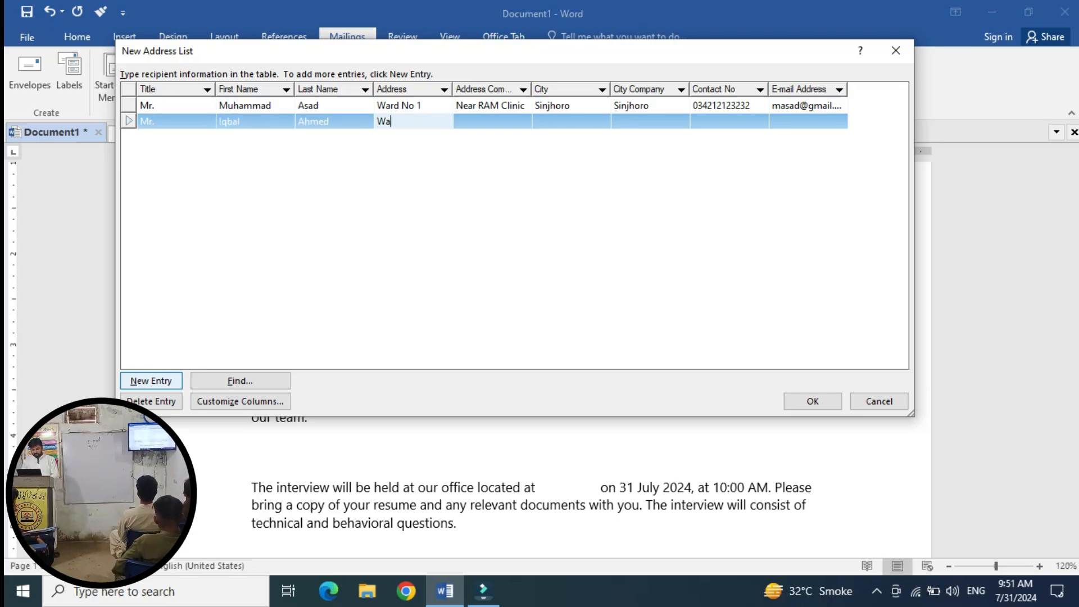
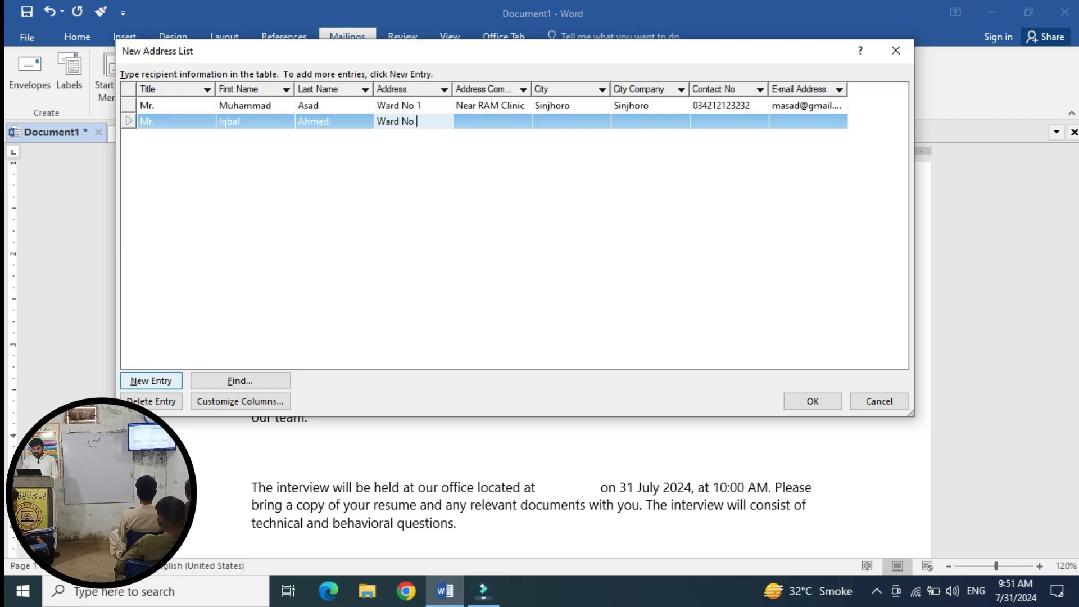
key(Tab)
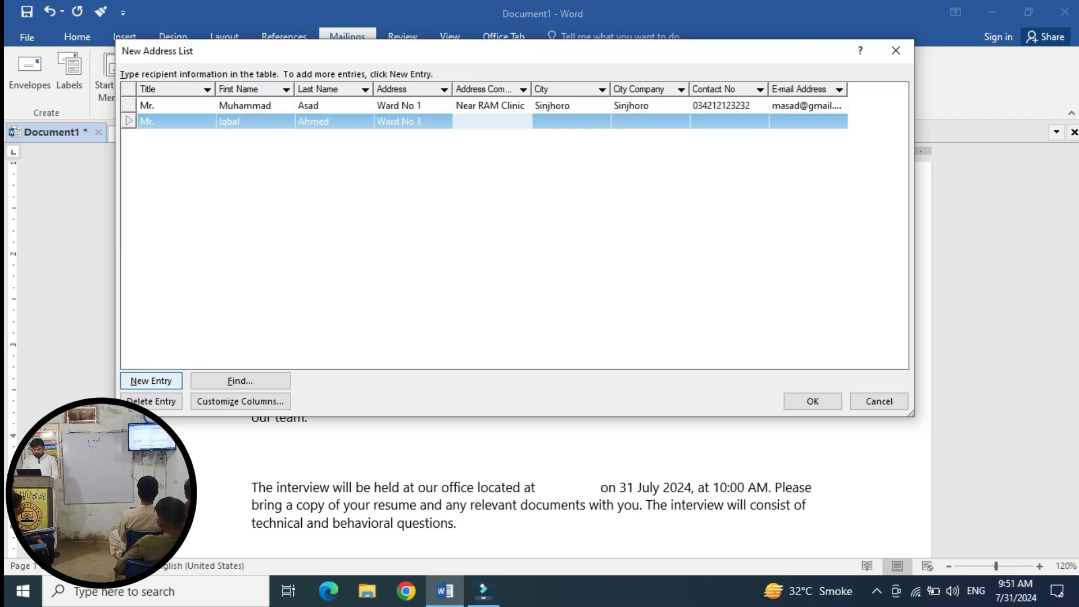
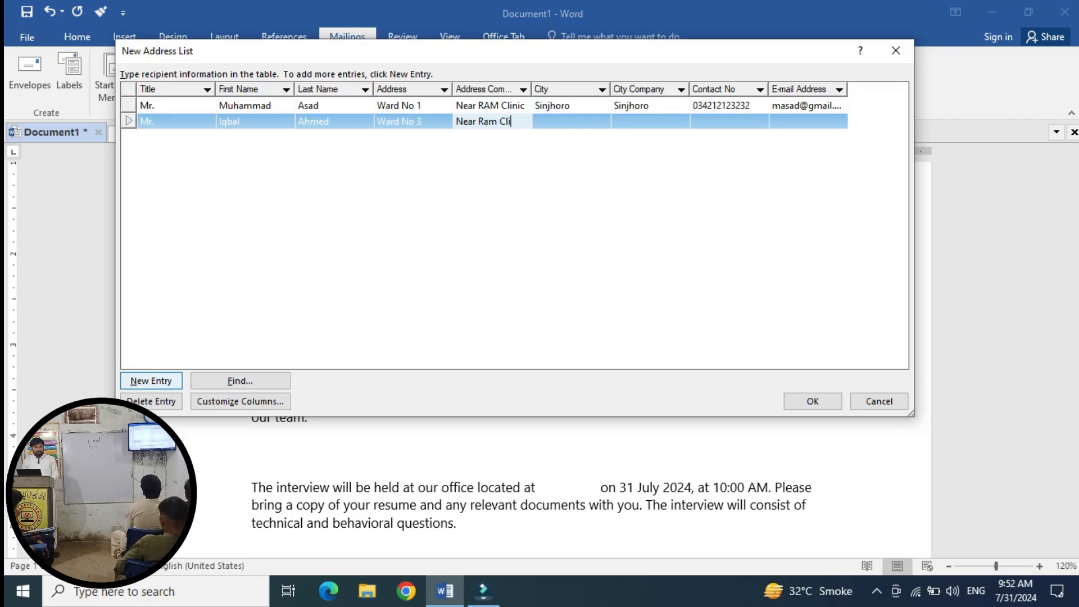
Fill the second recipient's city Sanghar, city company Sinjhoro, contact number and e-mail.
key(Tab)
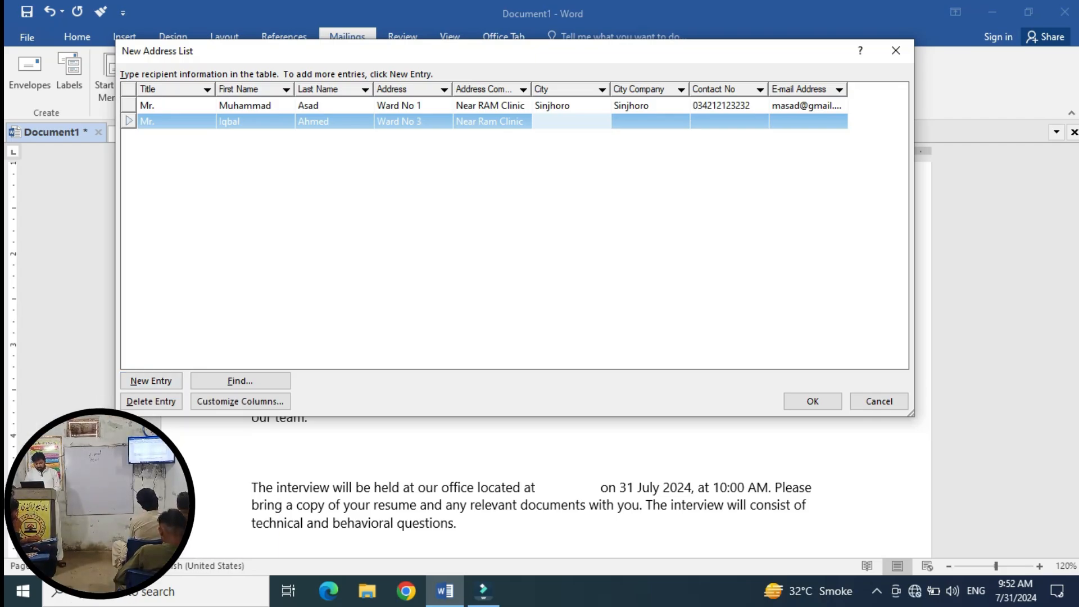
text(Sanghar)
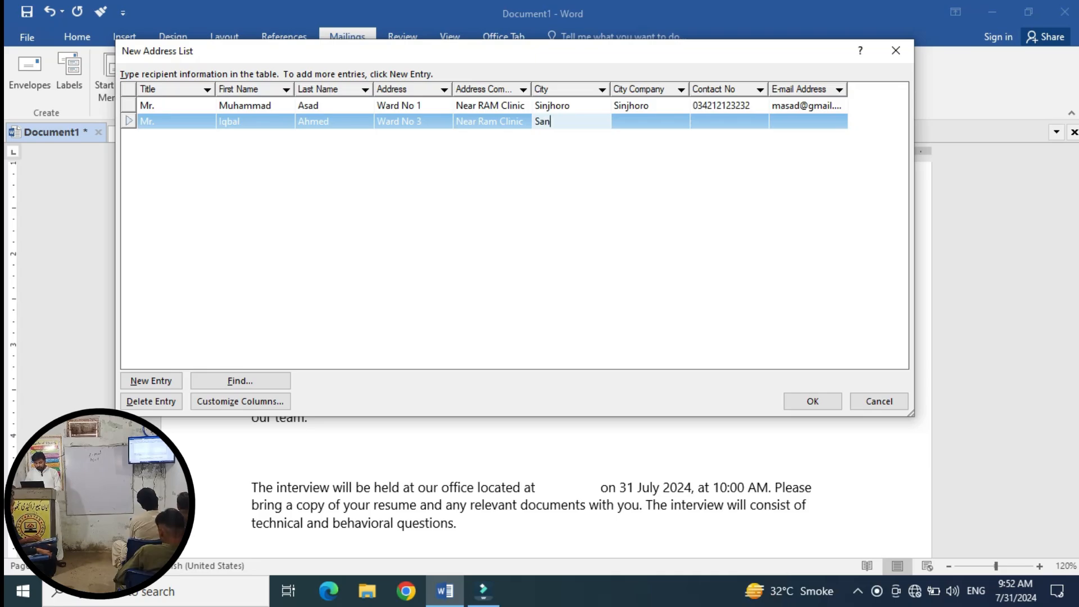
key(Tab)
text(Sinjhoro)
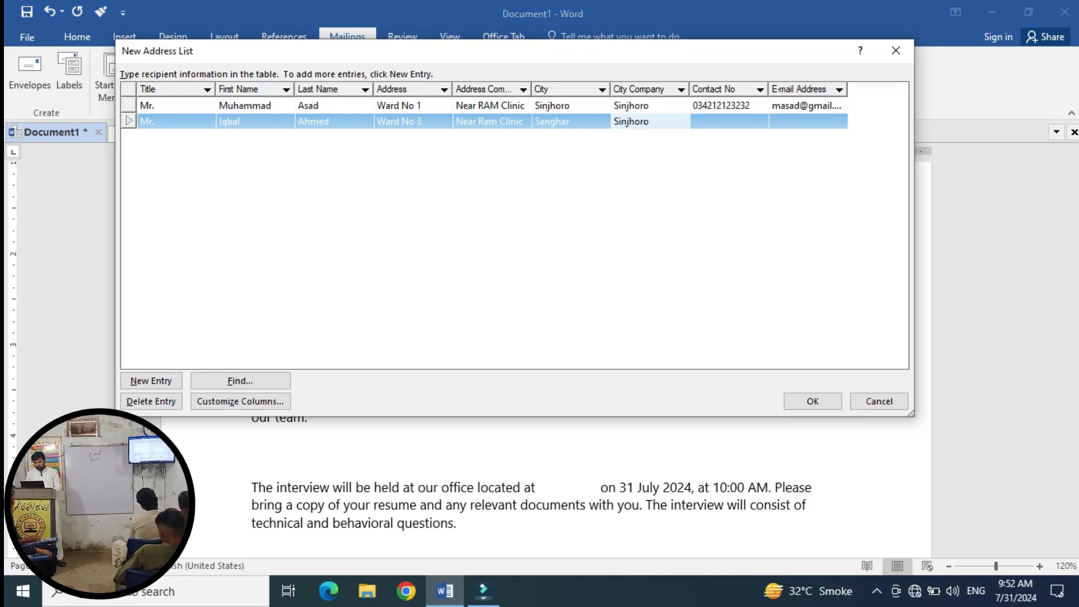
key(Tab)
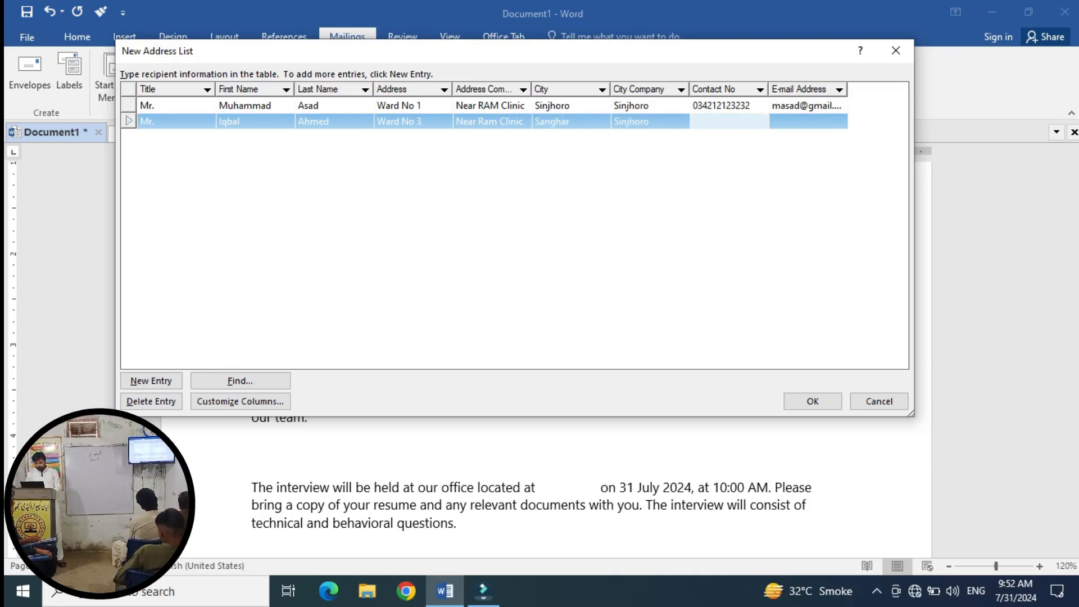
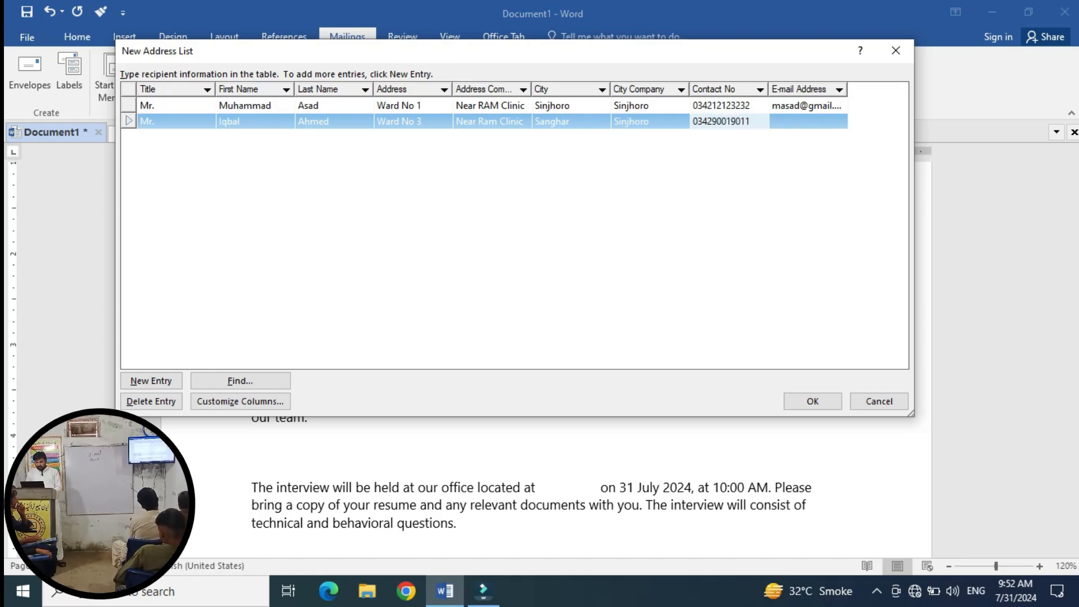
key(Tab)
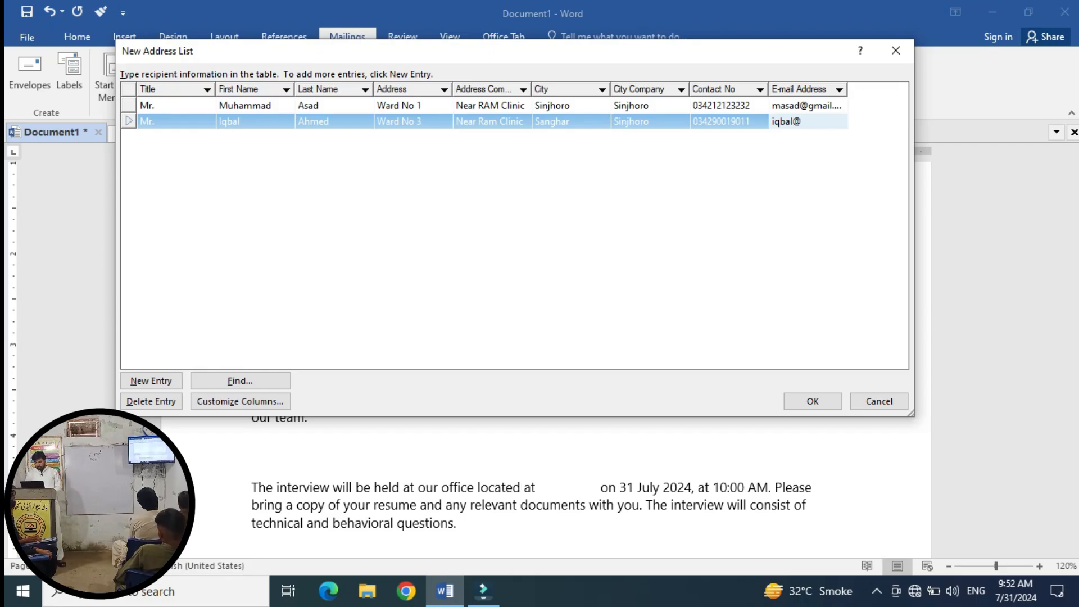
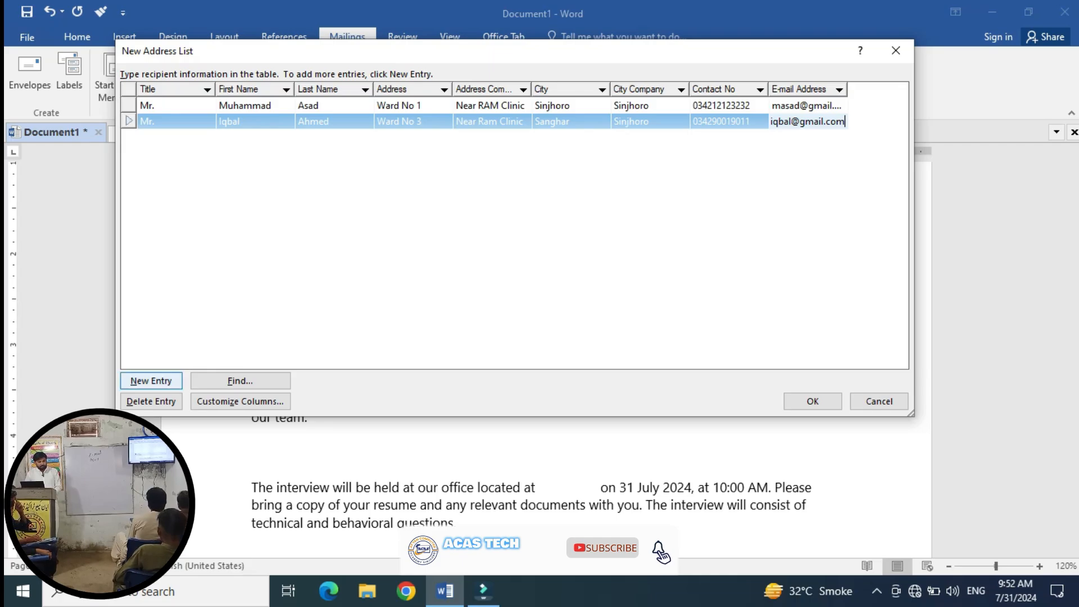
Add a new entry with the third recipient's title Mr. and first and last name.
click(151, 380)
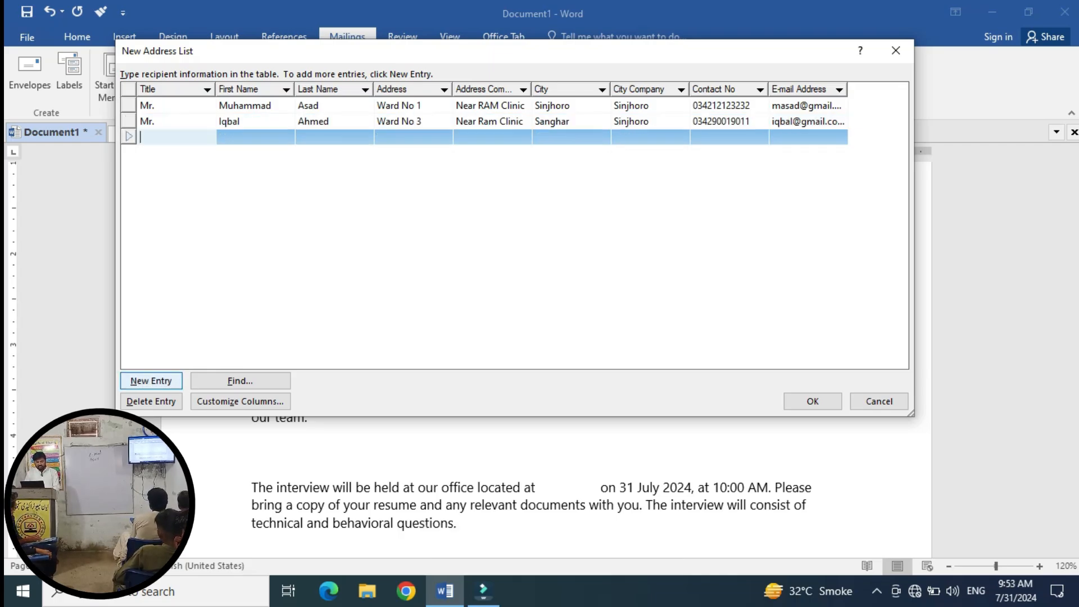
text(Mr.)
key(Tab)
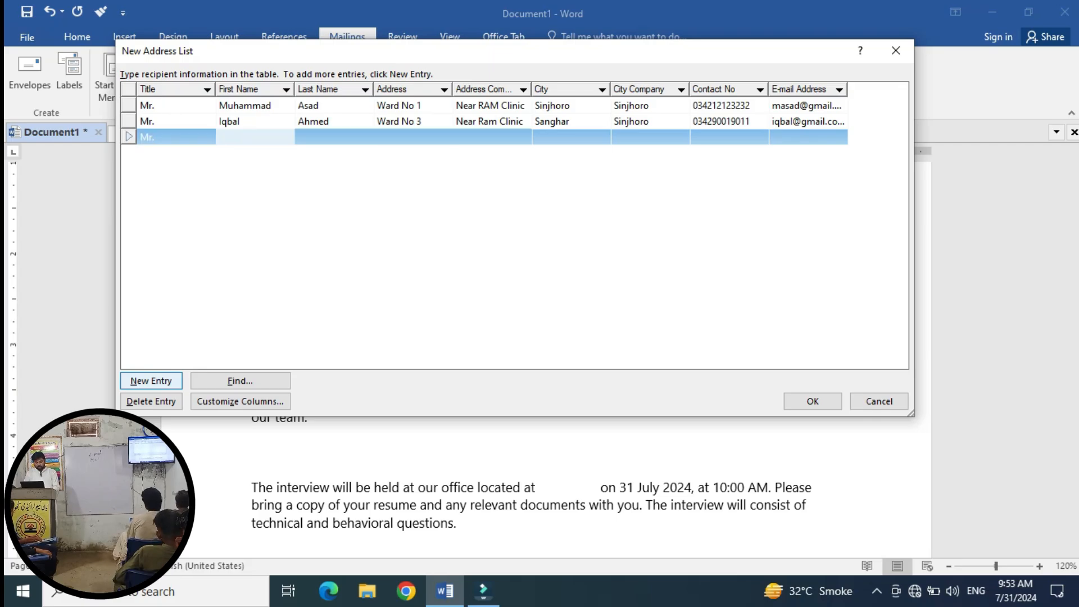
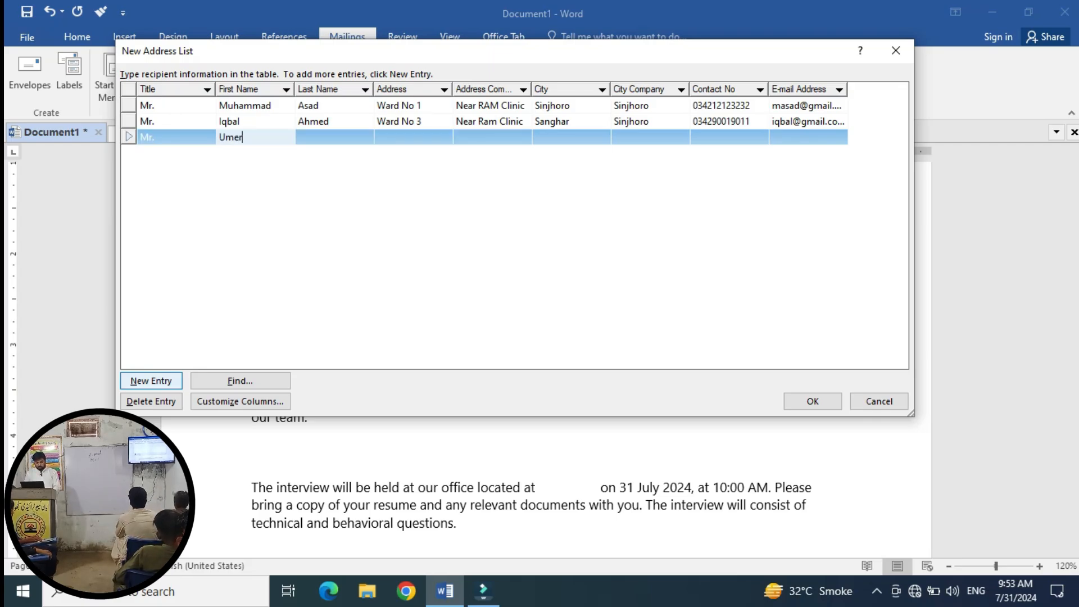
key(Tab)
key(Tab)
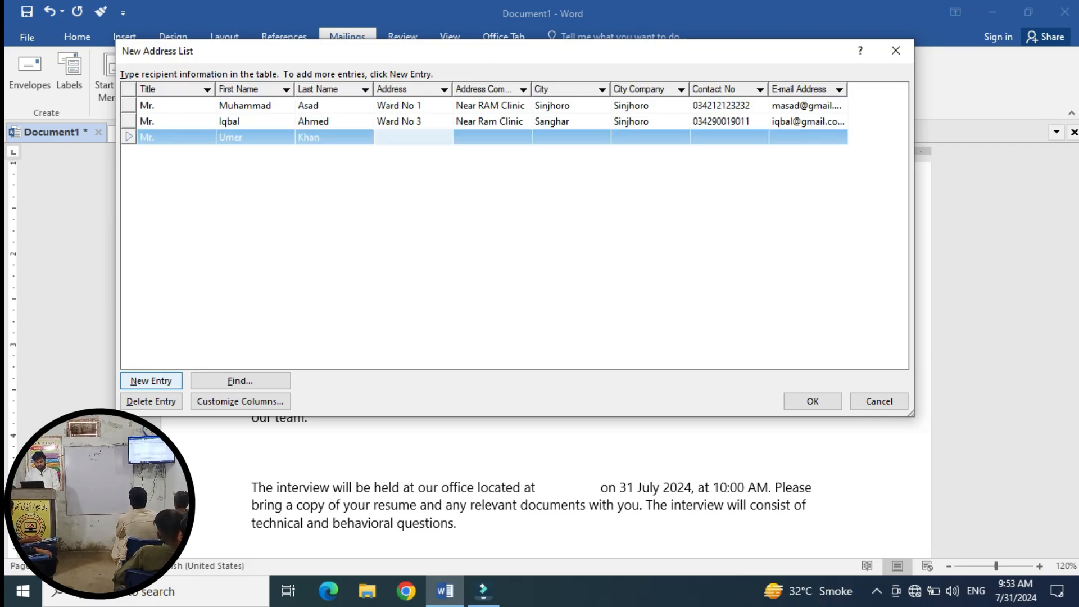
Type the third recipient's Address and Address Company lines, correcting the typos.
text(Ward)
key(BackSpace)
key(BackSpace)
key(BackSpace)
key(BackSpace)
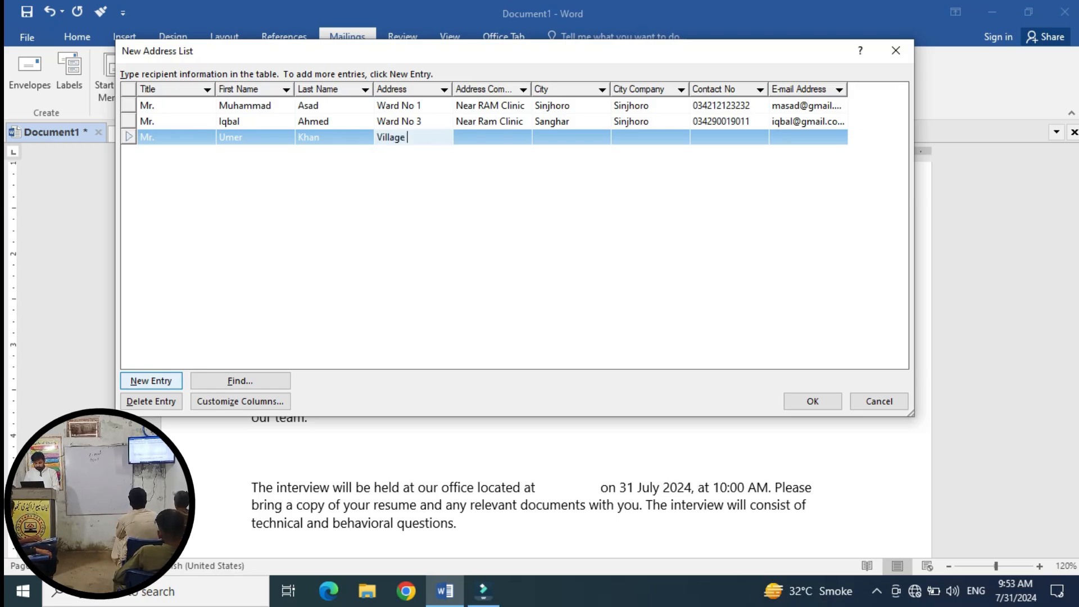
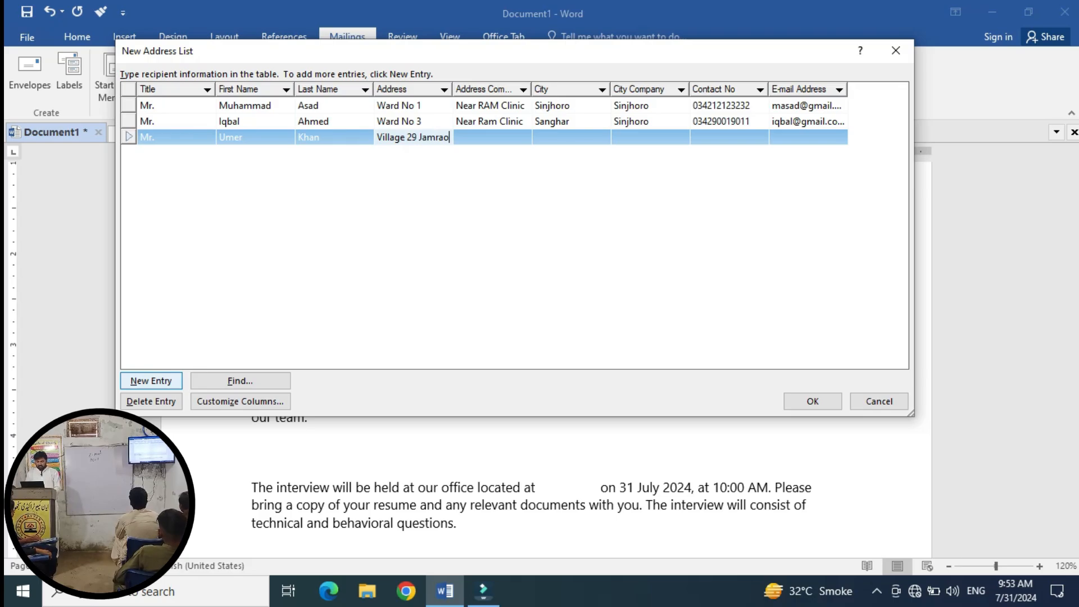
key(Tab)
text(Near)
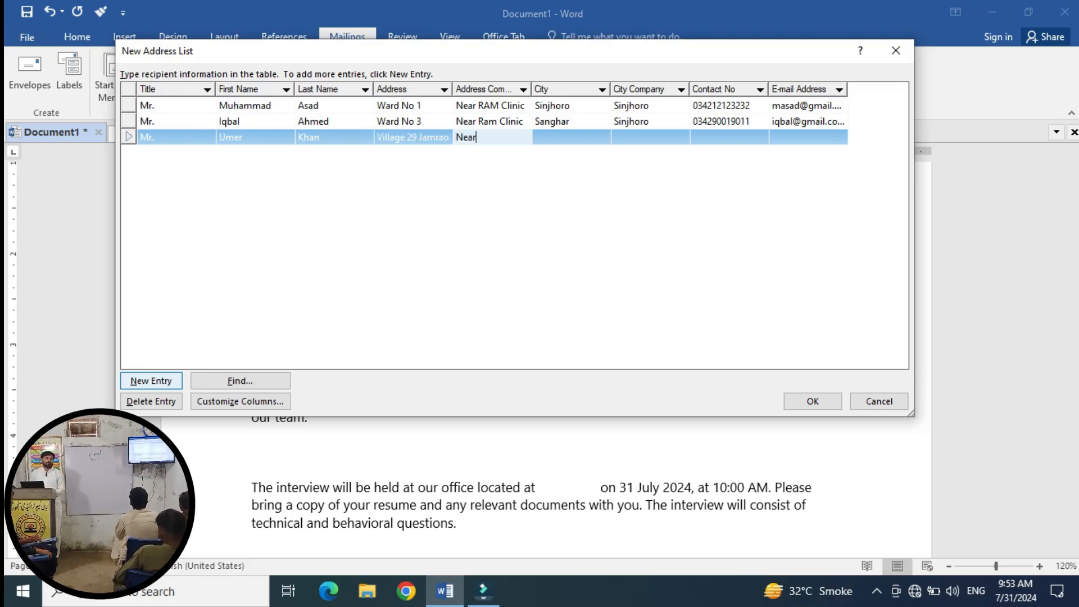
key(BackSpace)
key(BackSpace)
key(BackSpace)
key(BackSpace)
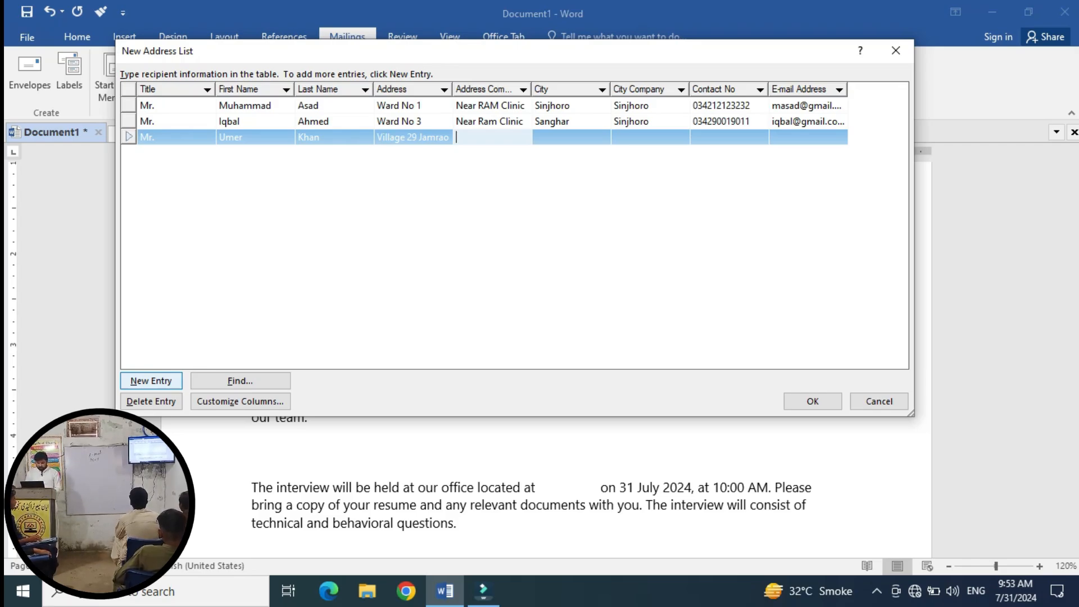
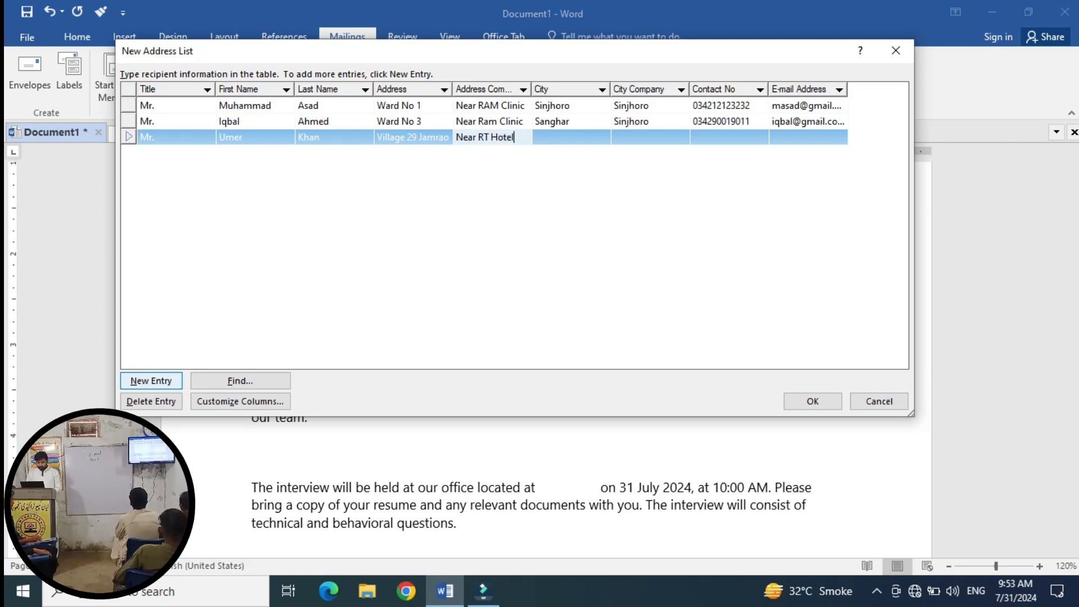
key(Tab)
Correct the city to Sinjhoro, set city company Hyderabad, and add the contact number and e-mail.
text(Hyderabad)
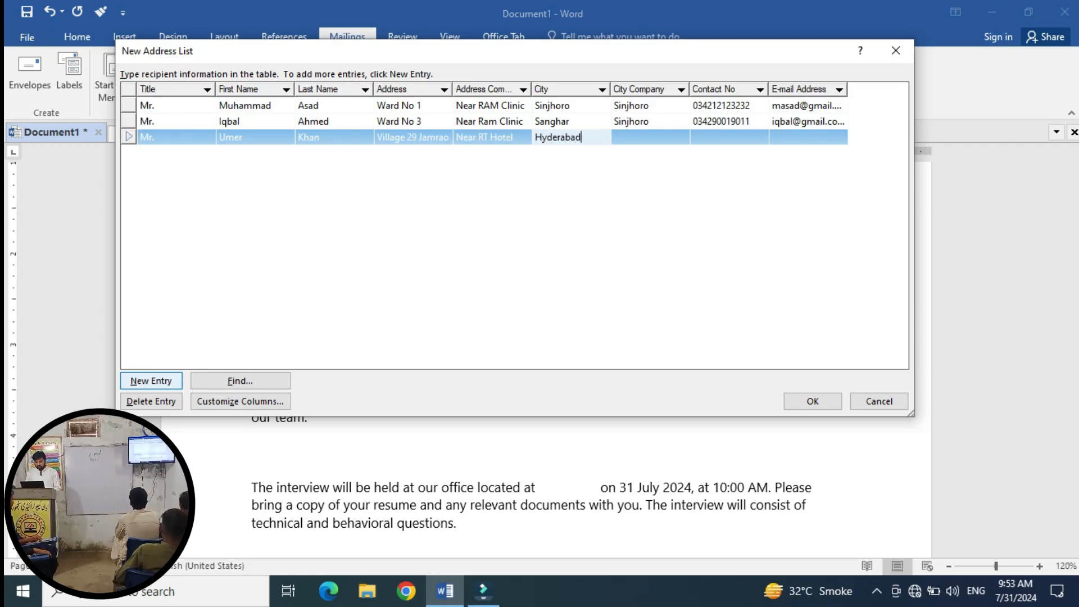
key(Tab)
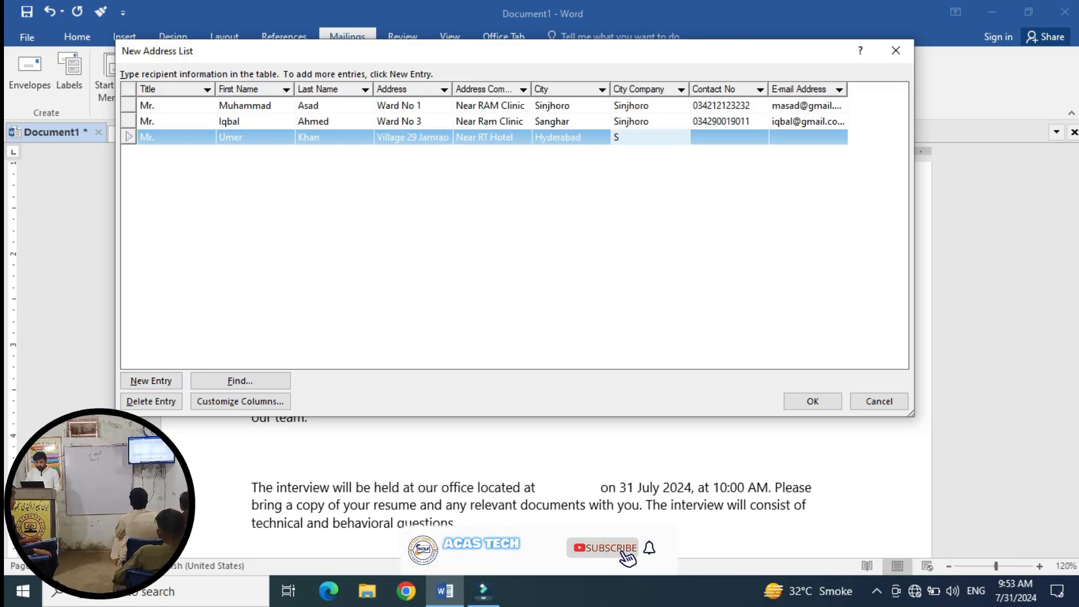
key(Left)
key(BackSpace)
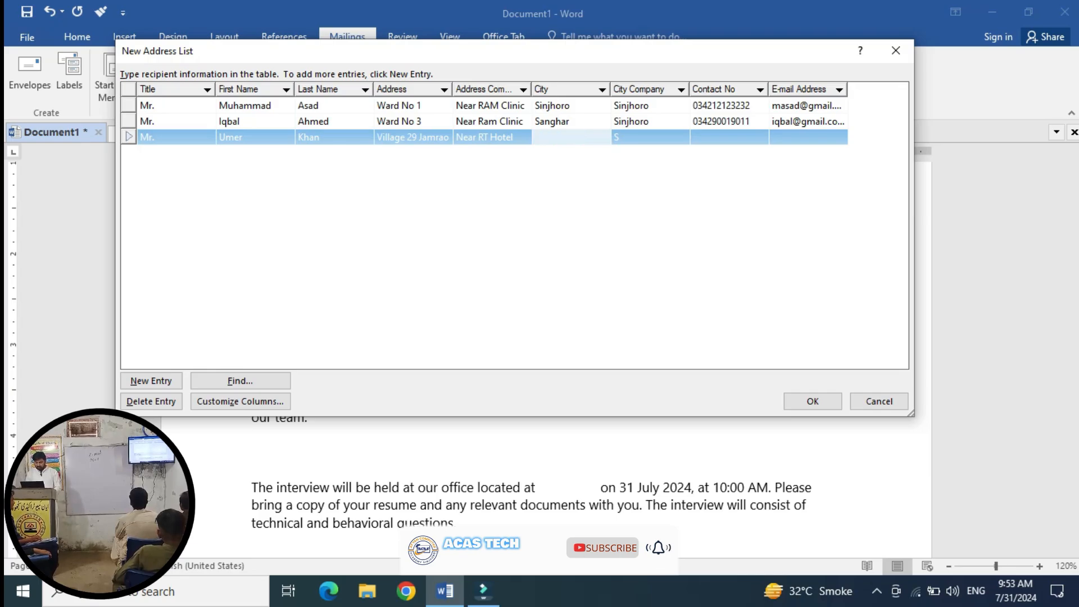
text(Sinjhoro)
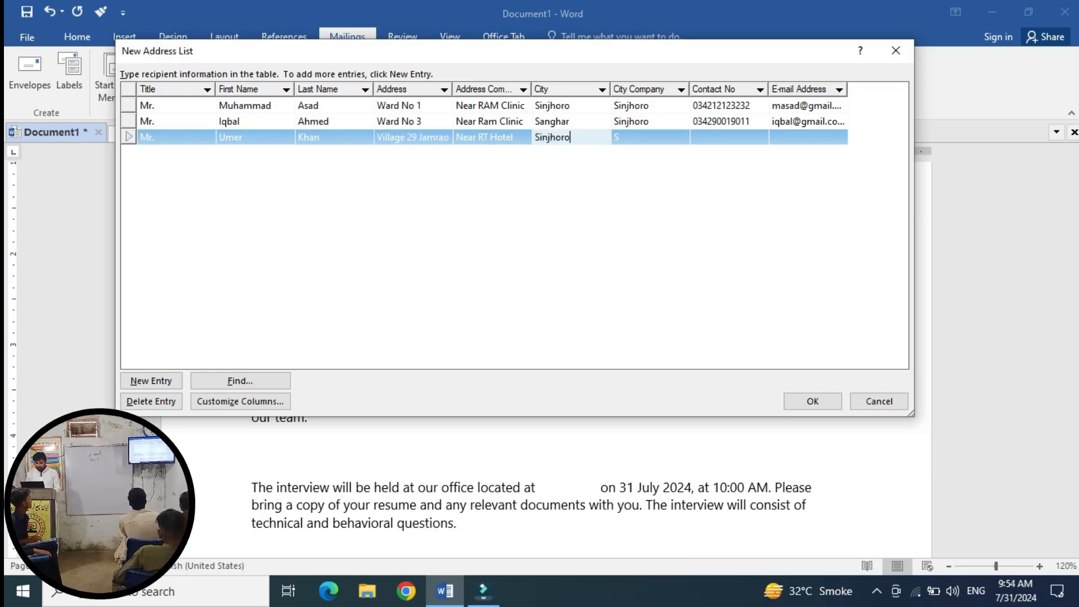
key(Tab)
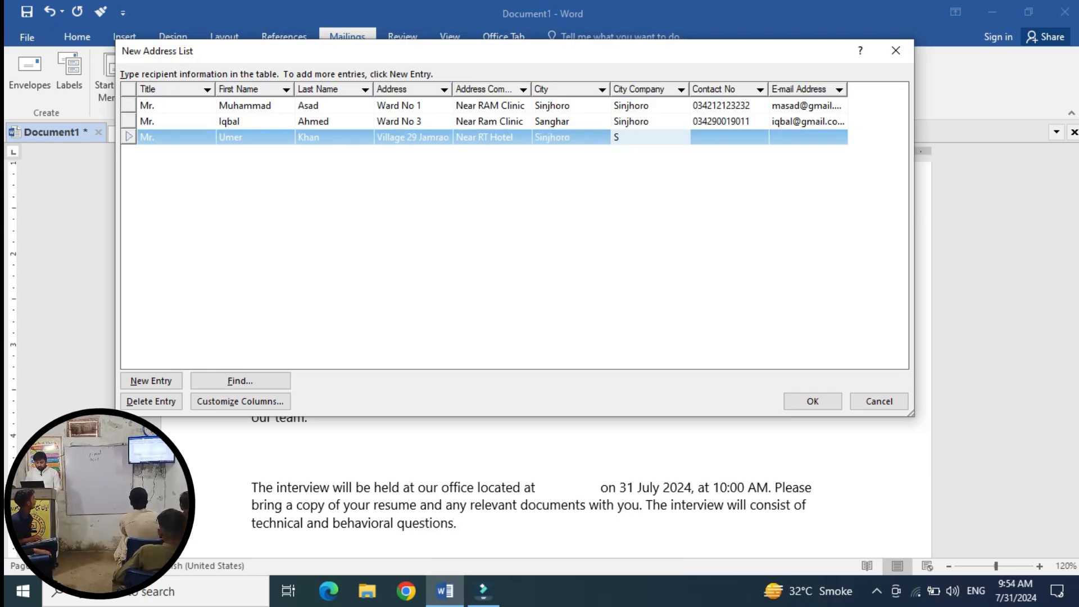
key(BackSpace)
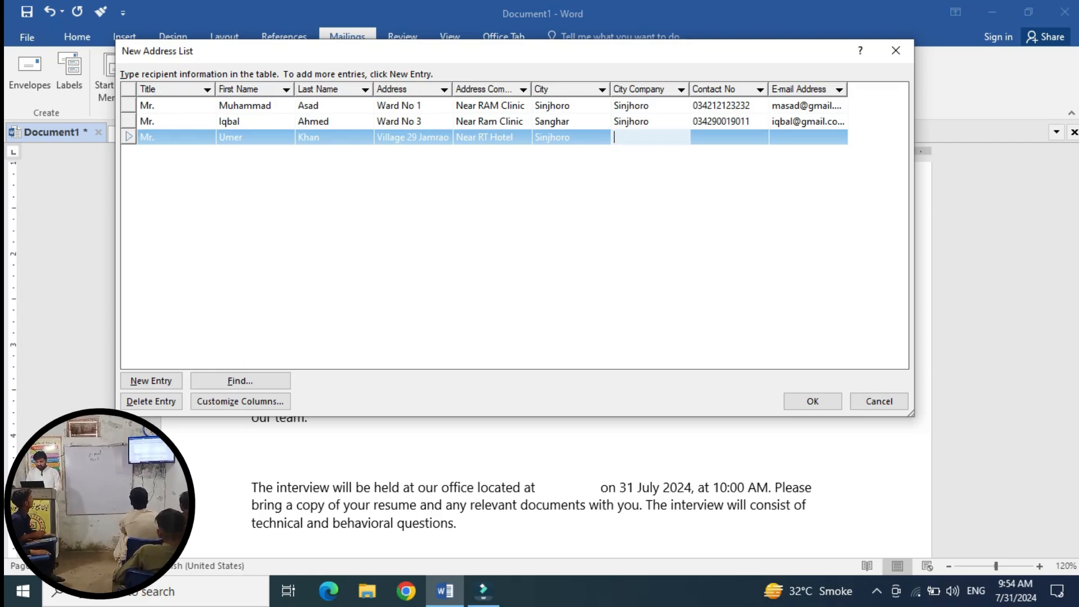
text(Hyderab)
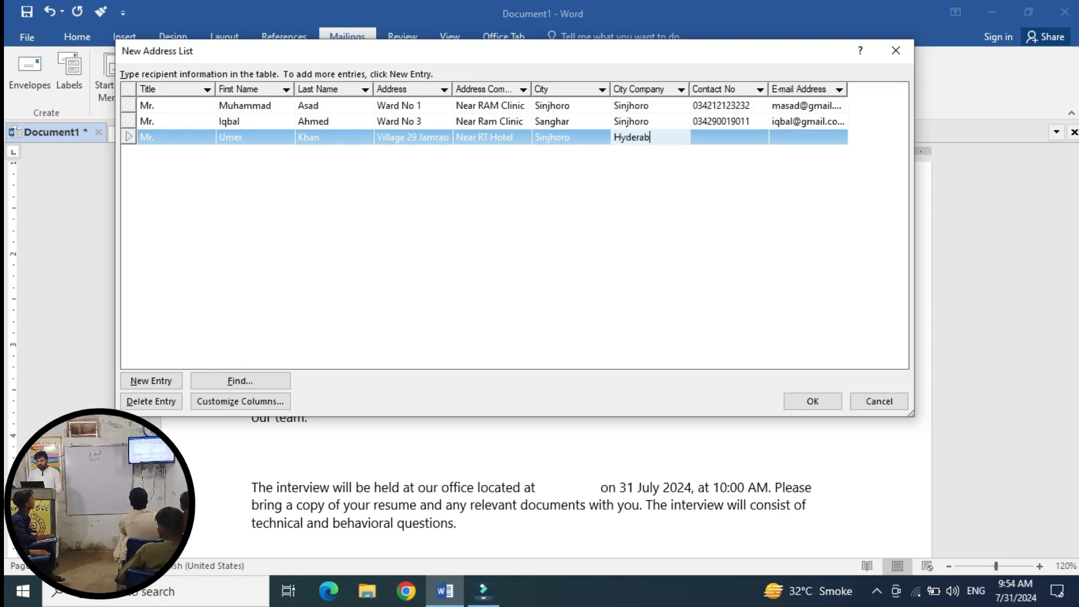
text(ad)
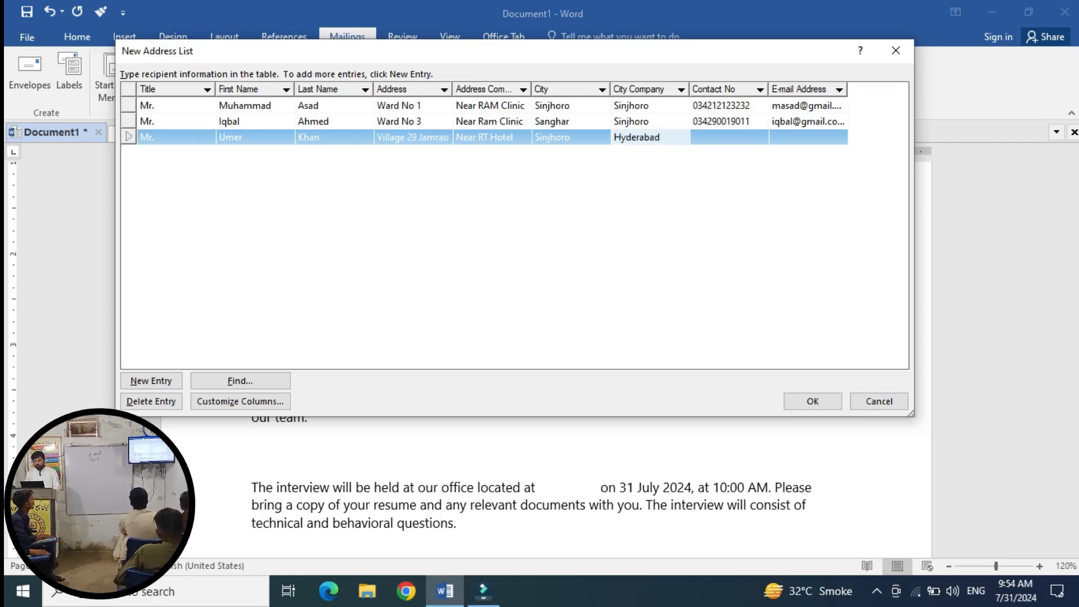
key(Tab)
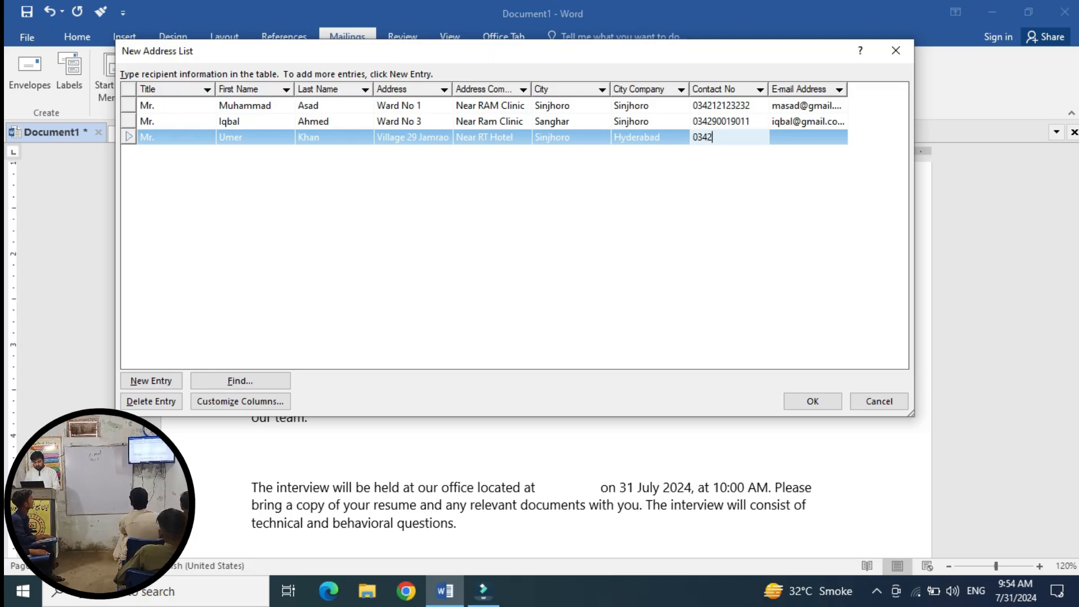
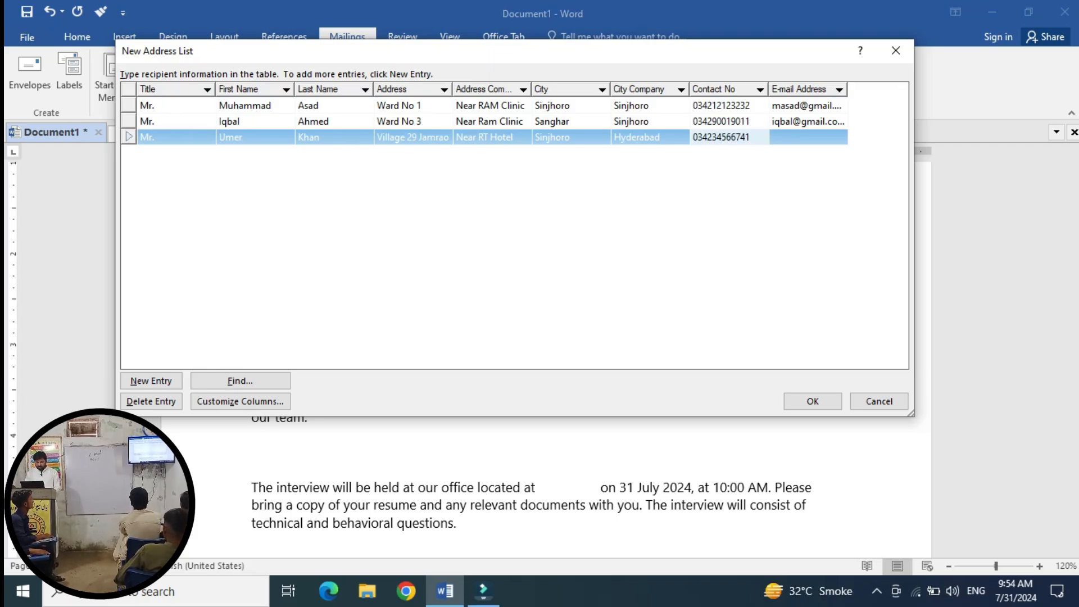
key(Tab)
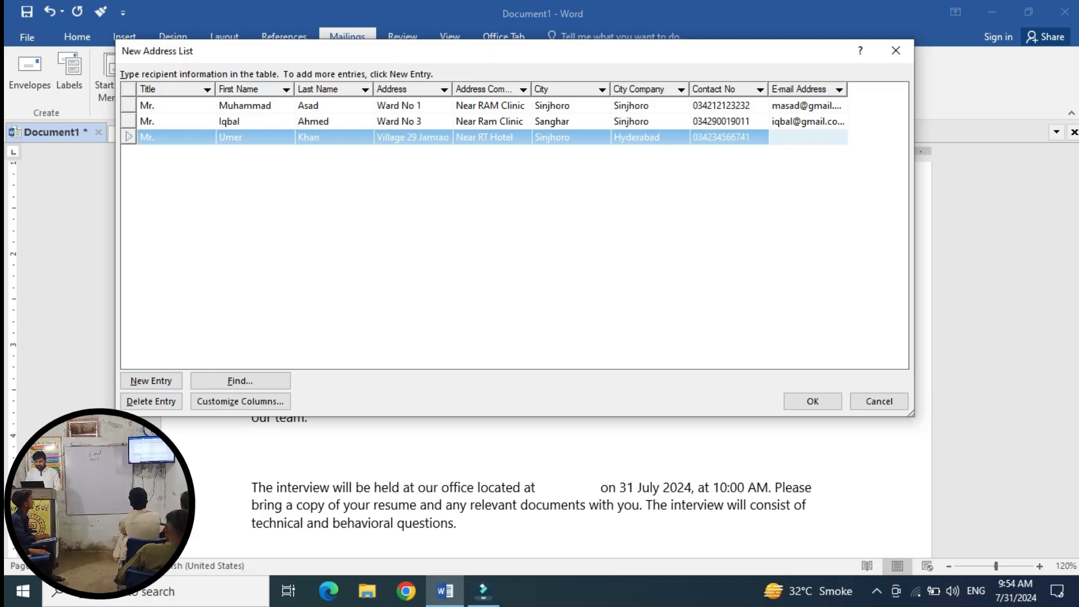
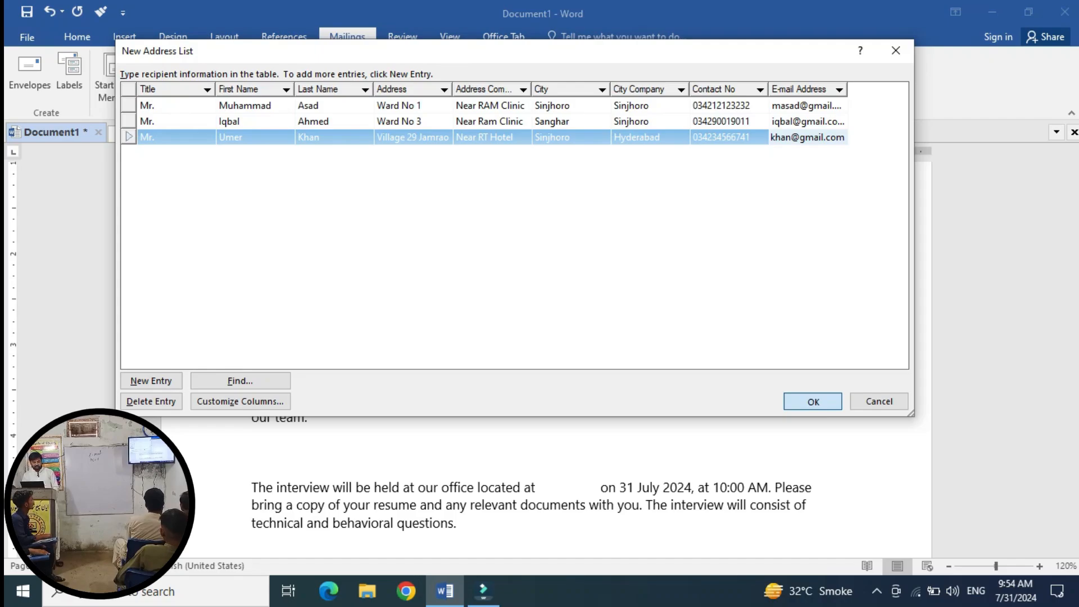
Close the New Address List and save the recipient list as 'list'.
click(813, 401)
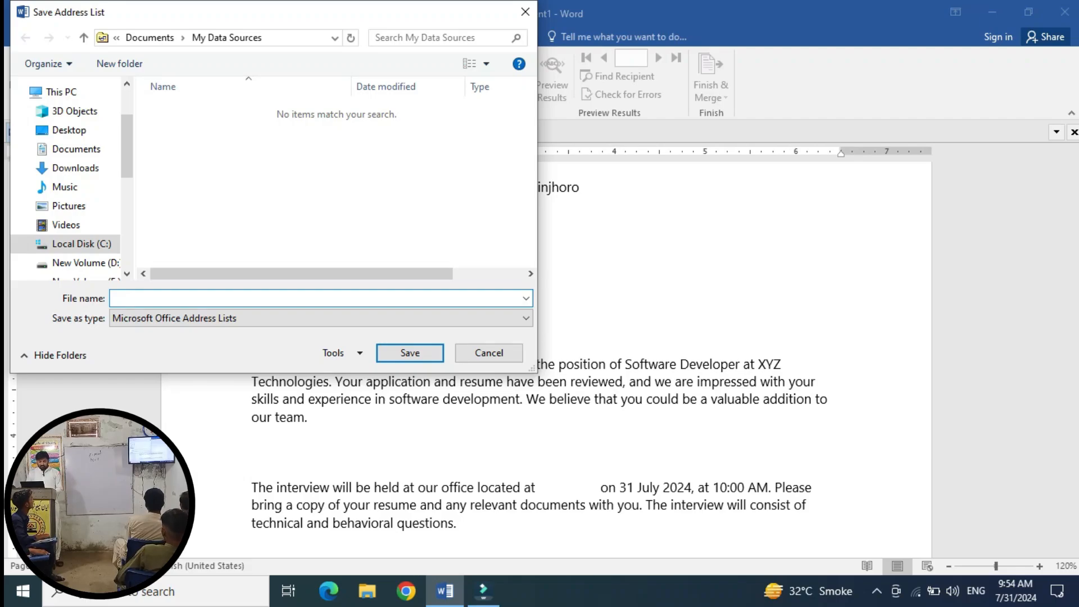
text(lis)
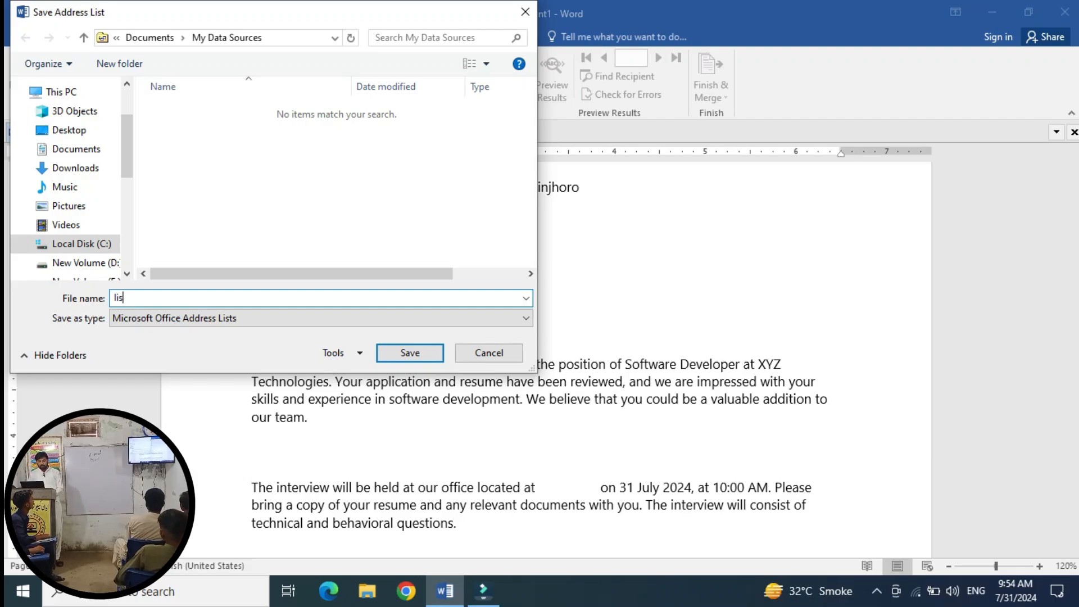
text(t)
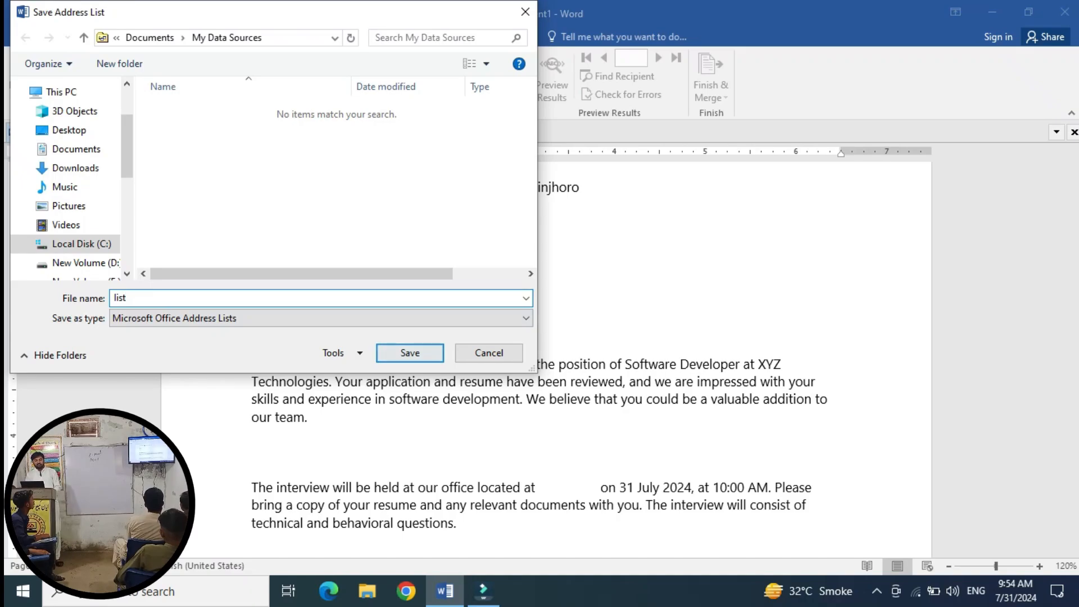
key(Return)
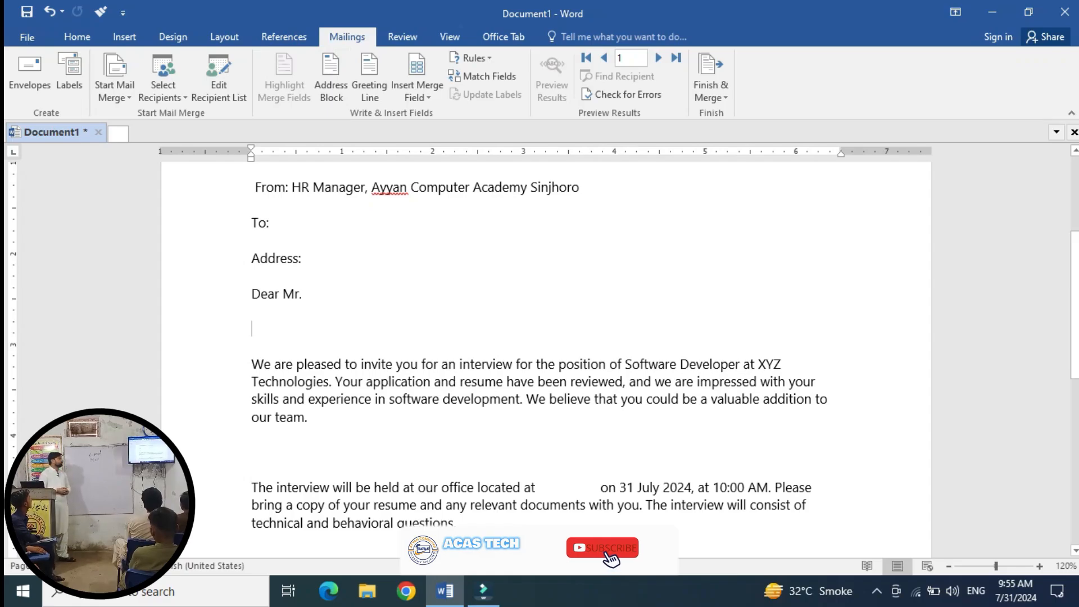
Insert «Title», «First_Name» and «Last_Name» merge fields after To:.
click(273, 223)
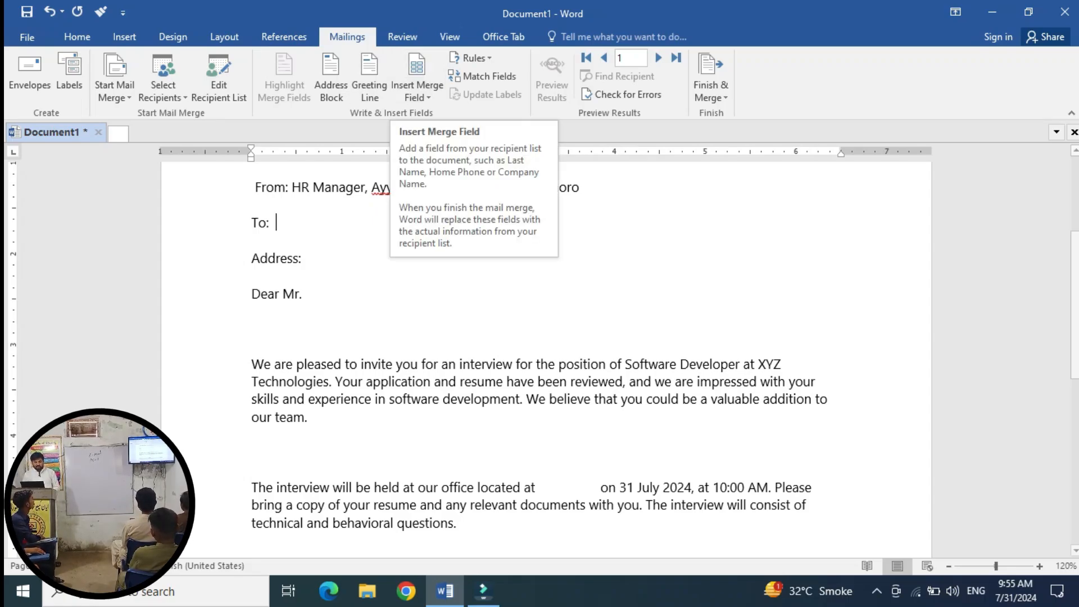
key(Tab)
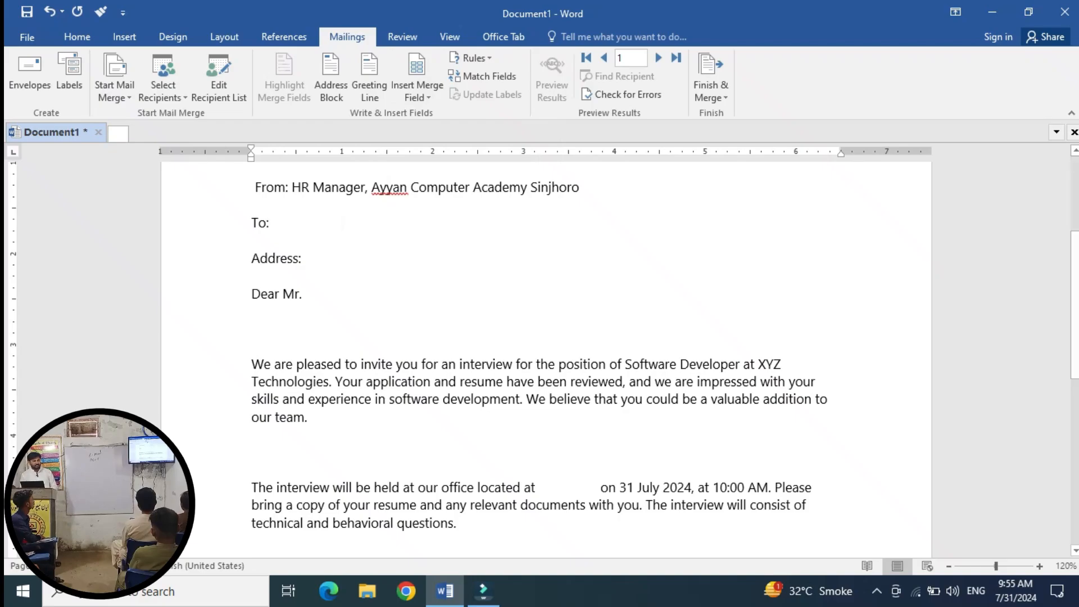
click(417, 93)
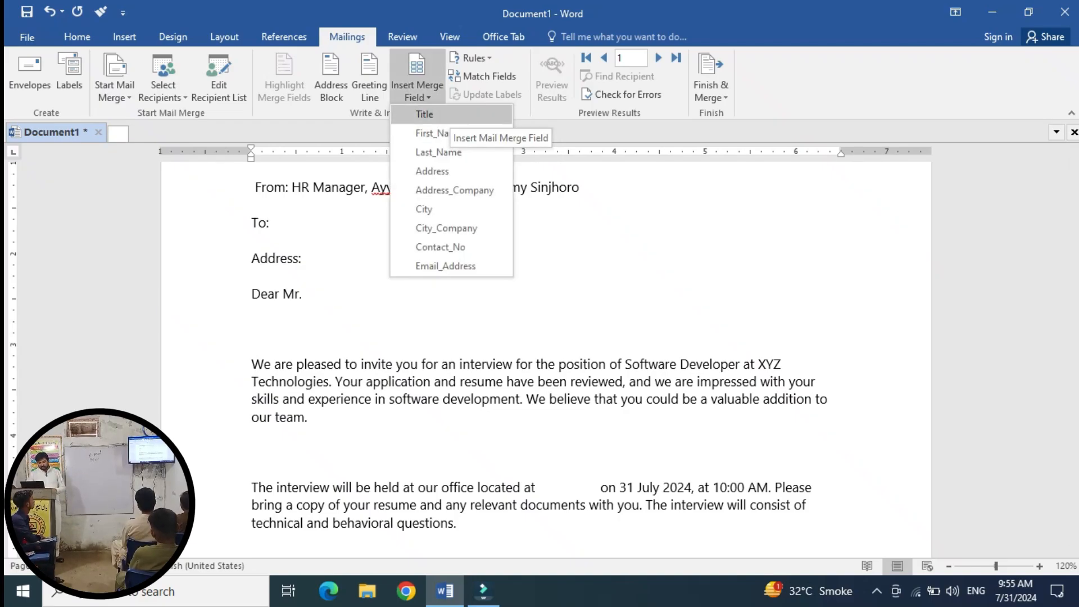
click(424, 114)
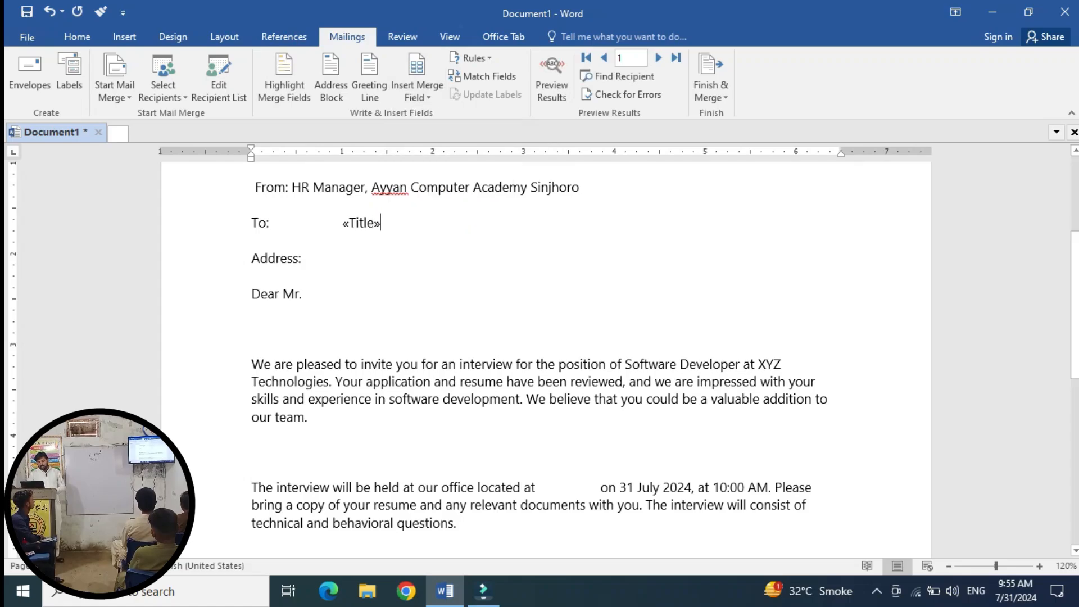
click(418, 93)
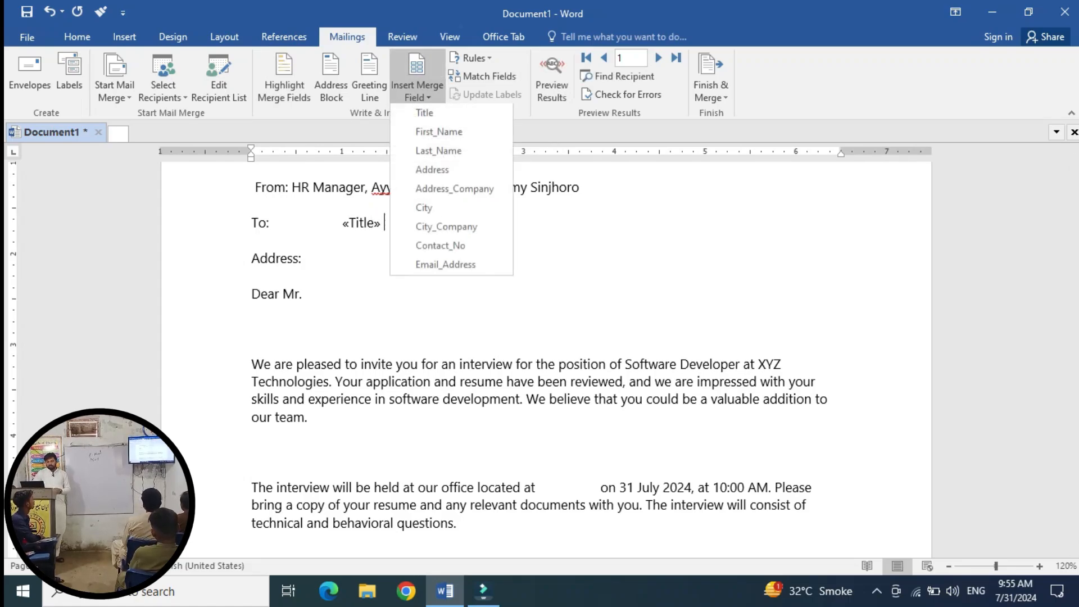
click(430, 132)
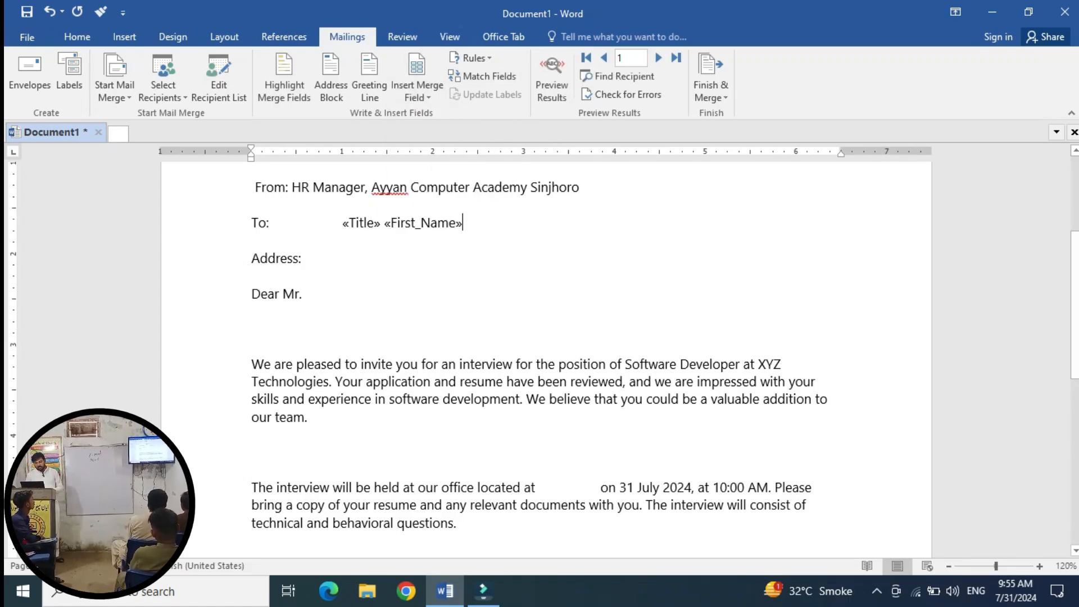
click(418, 90)
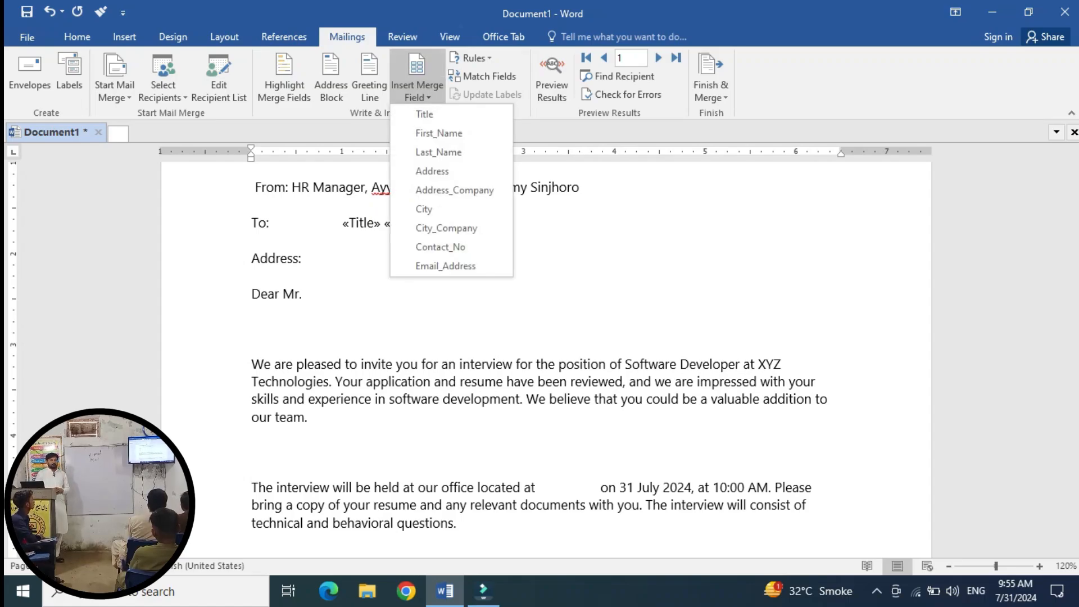
click(430, 150)
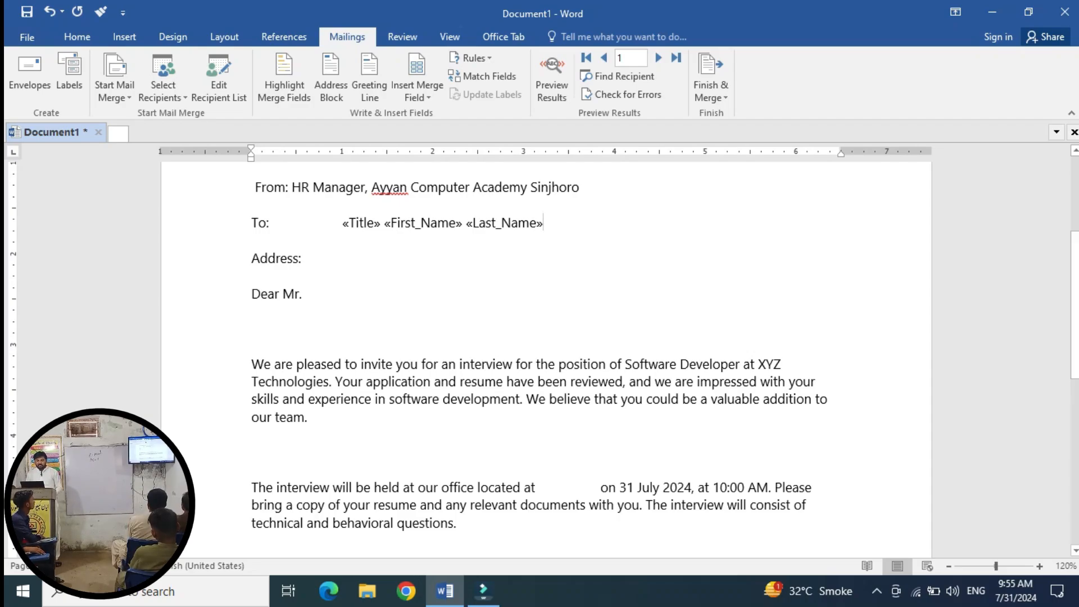
Insert «Address» and «City» merge fields on the Address: line.
click(305, 258)
key(Tab)
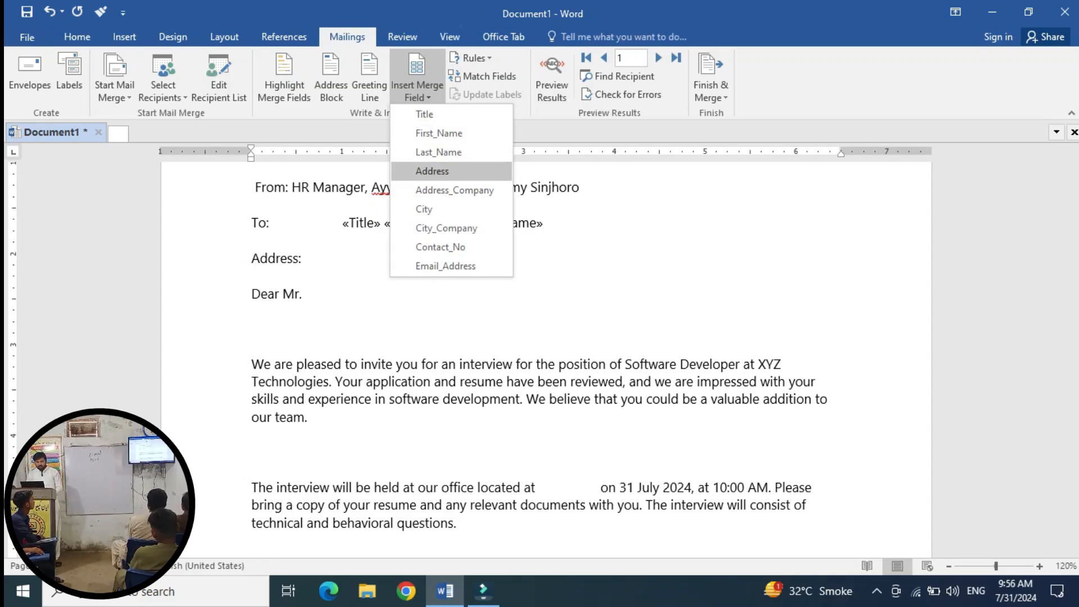
click(432, 171)
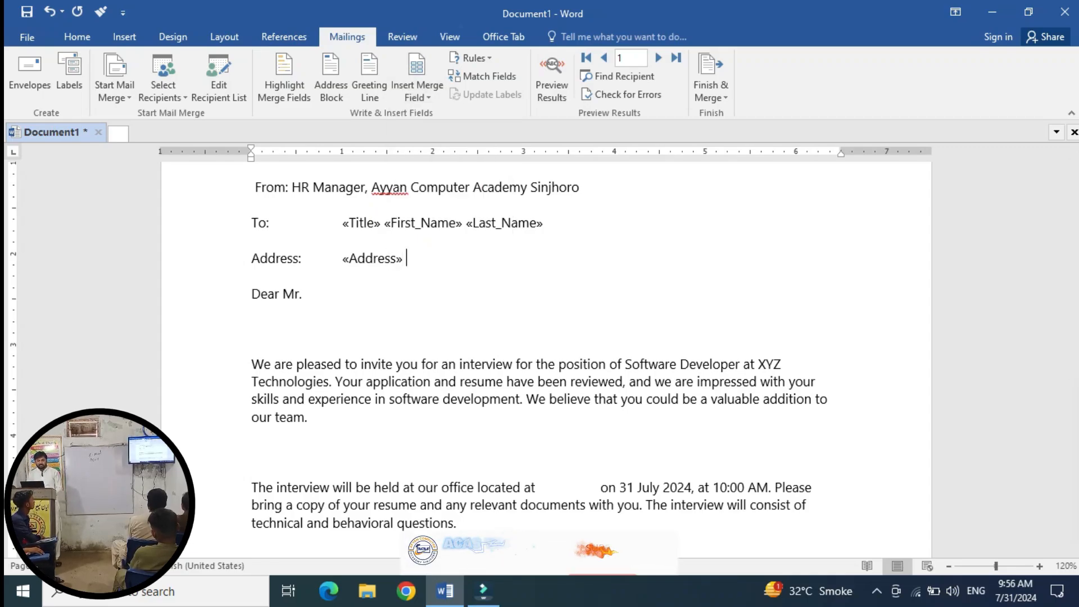
click(417, 92)
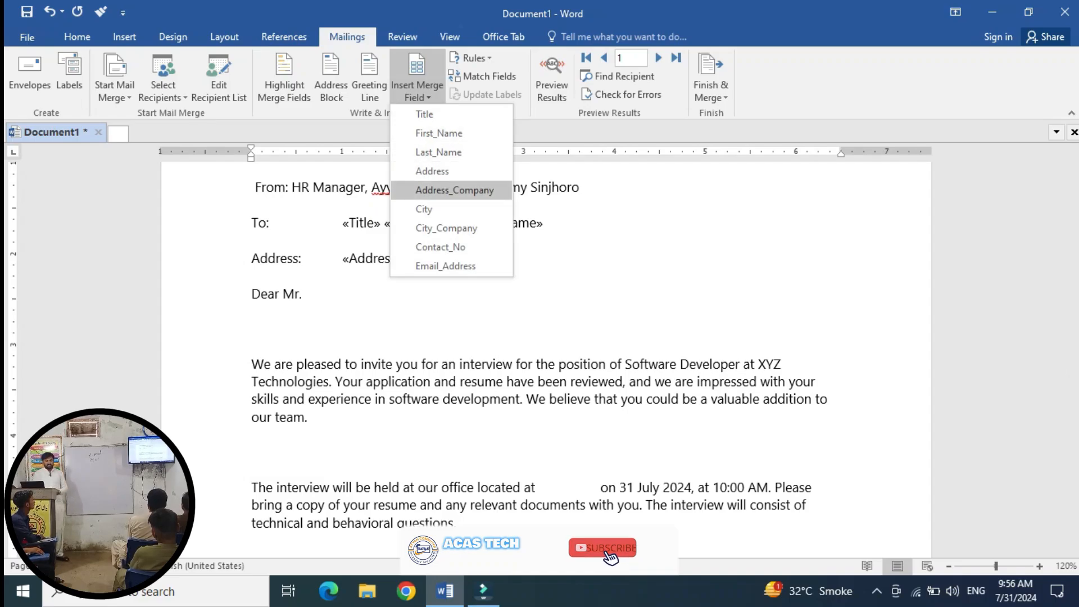
click(444, 190)
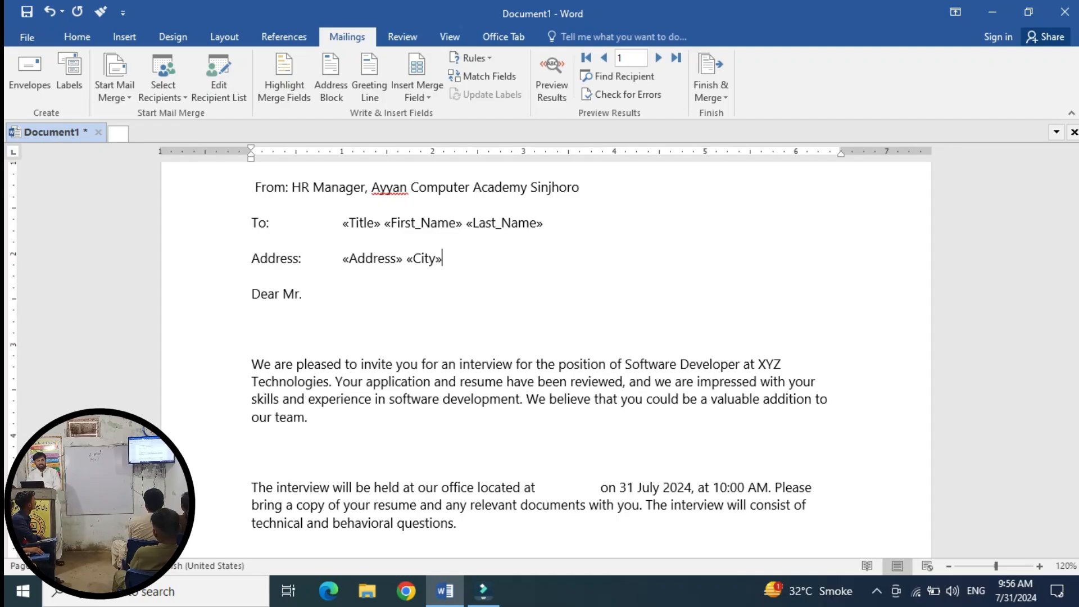
Add merge fields after Dear Mr., ending with «Last_Name».
key(Tab)
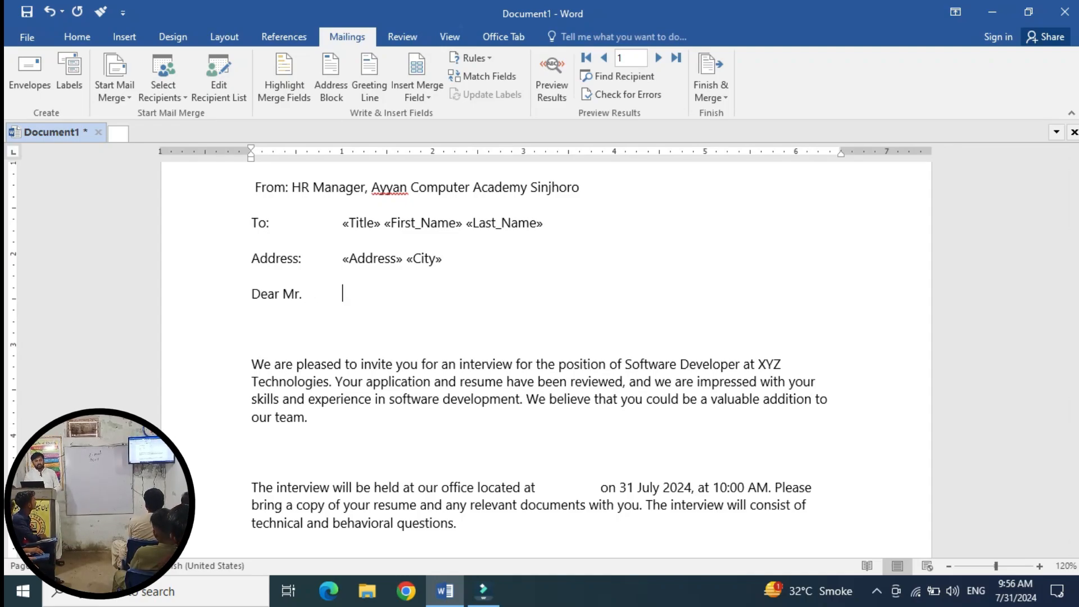
click(417, 95)
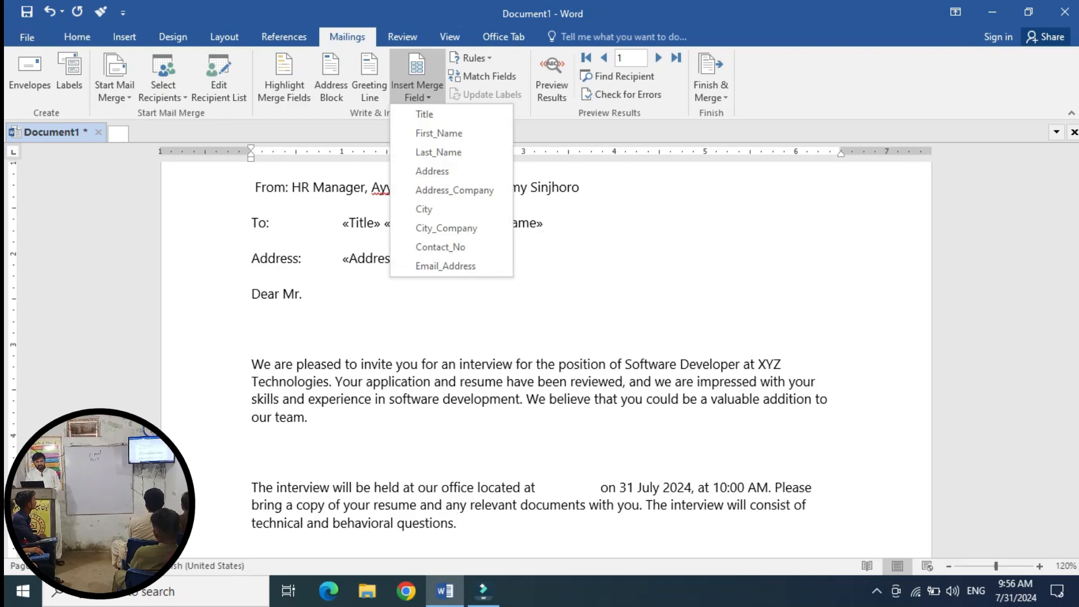
click(425, 114)
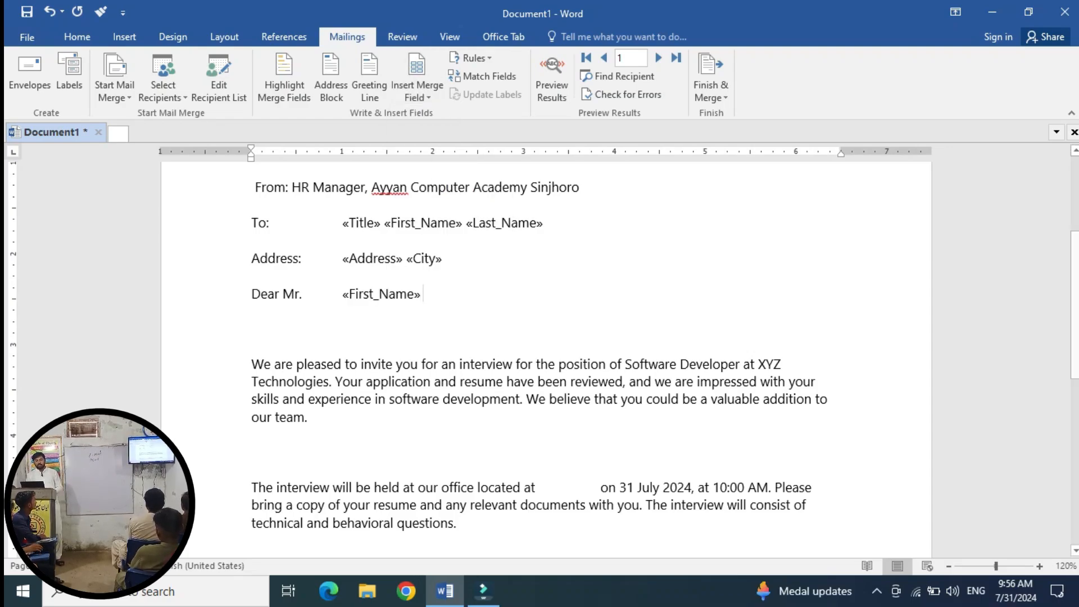
click(417, 95)
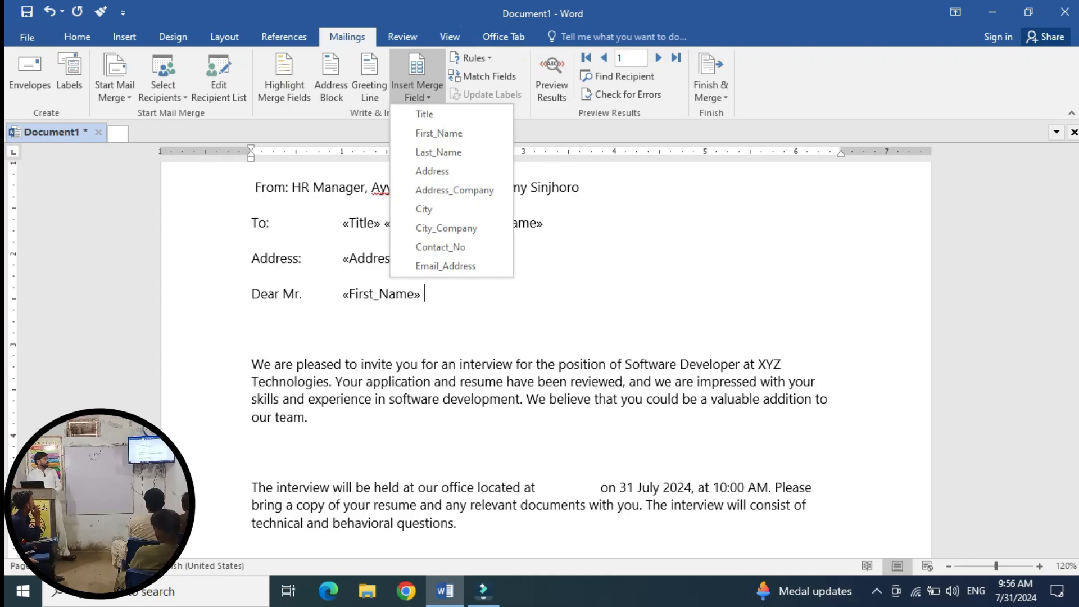
click(438, 151)
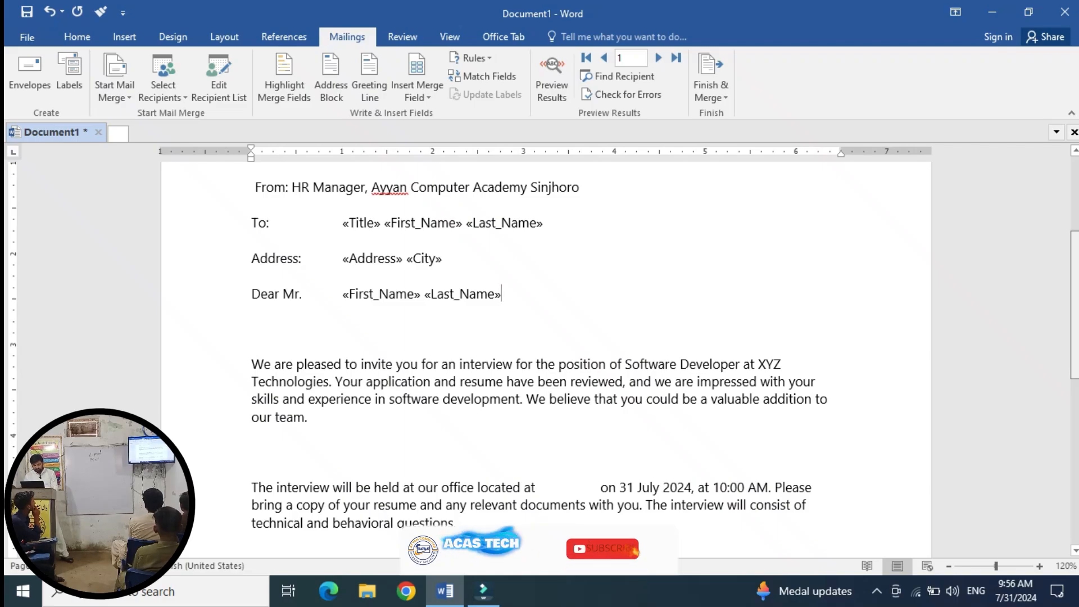
Insert «Address_Company» «City_Company» after "located at" and remove the extra space before "on".
scroll(545, 349, down, 2)
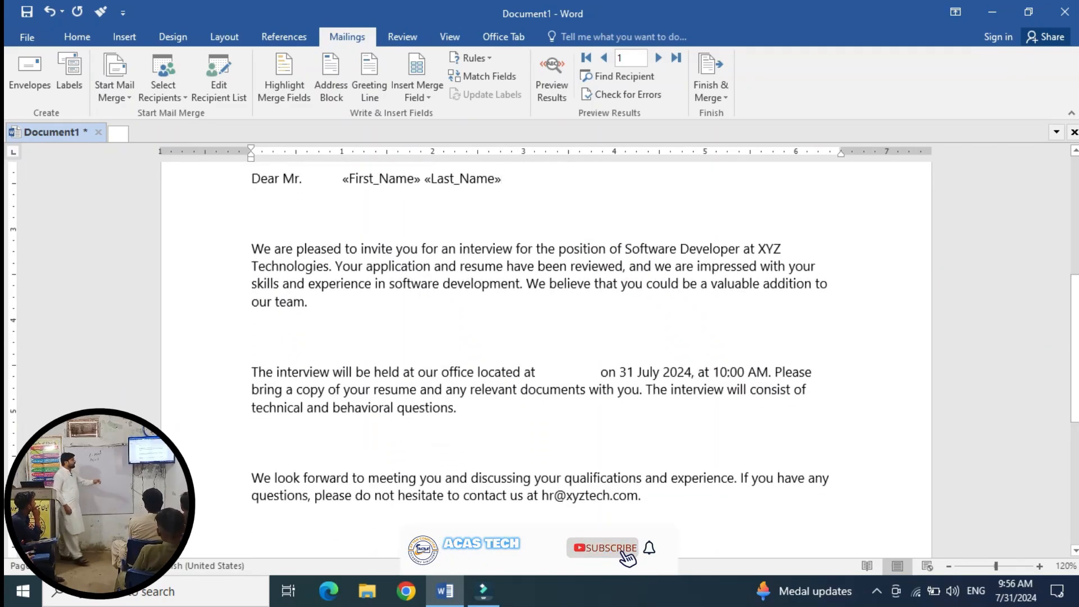
click(542, 371)
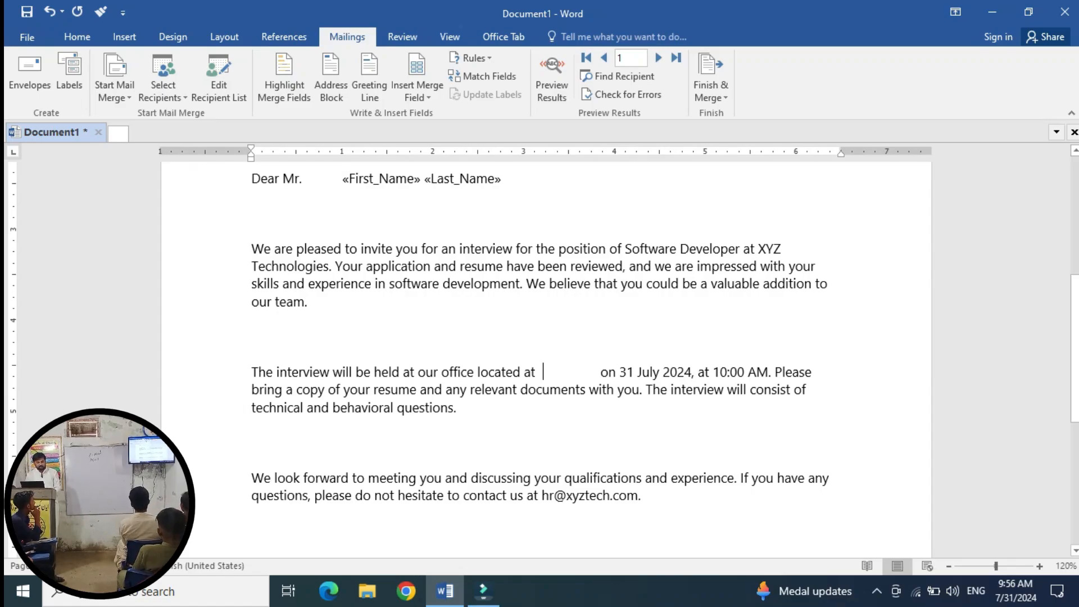
click(417, 89)
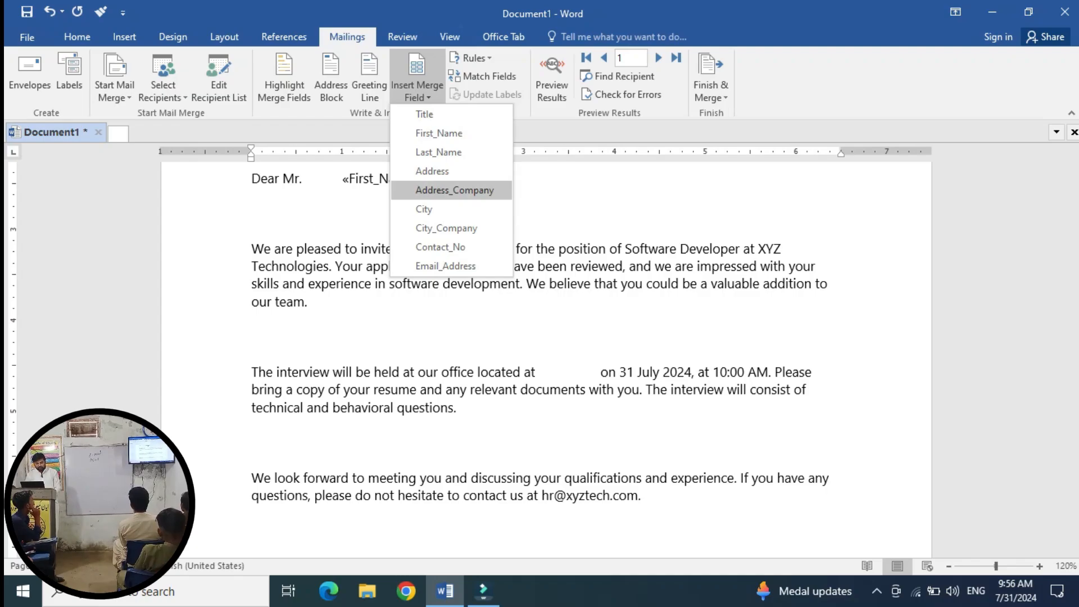
click(454, 191)
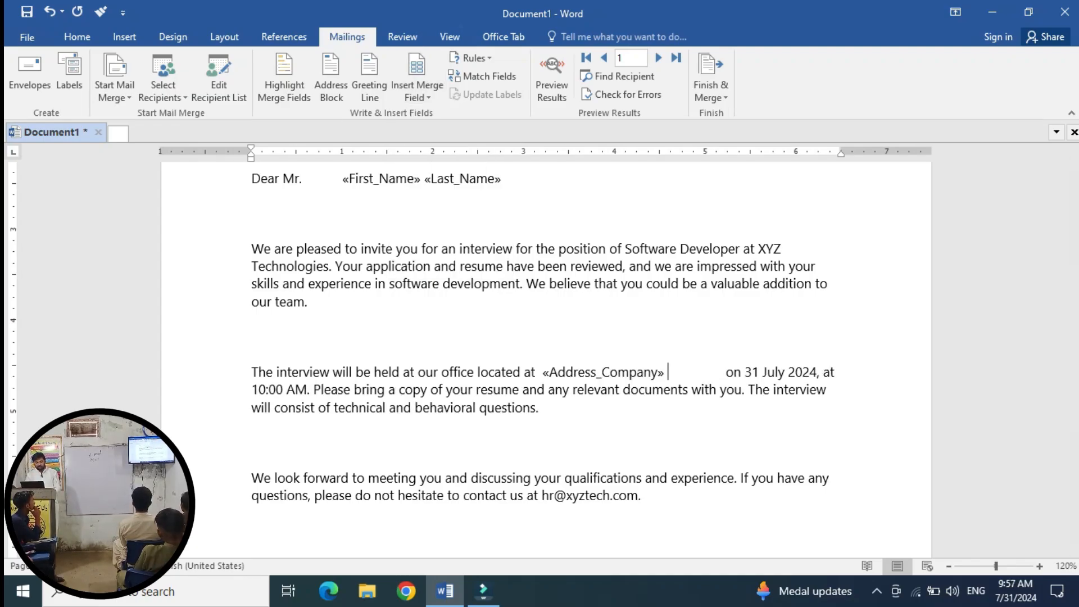
click(417, 90)
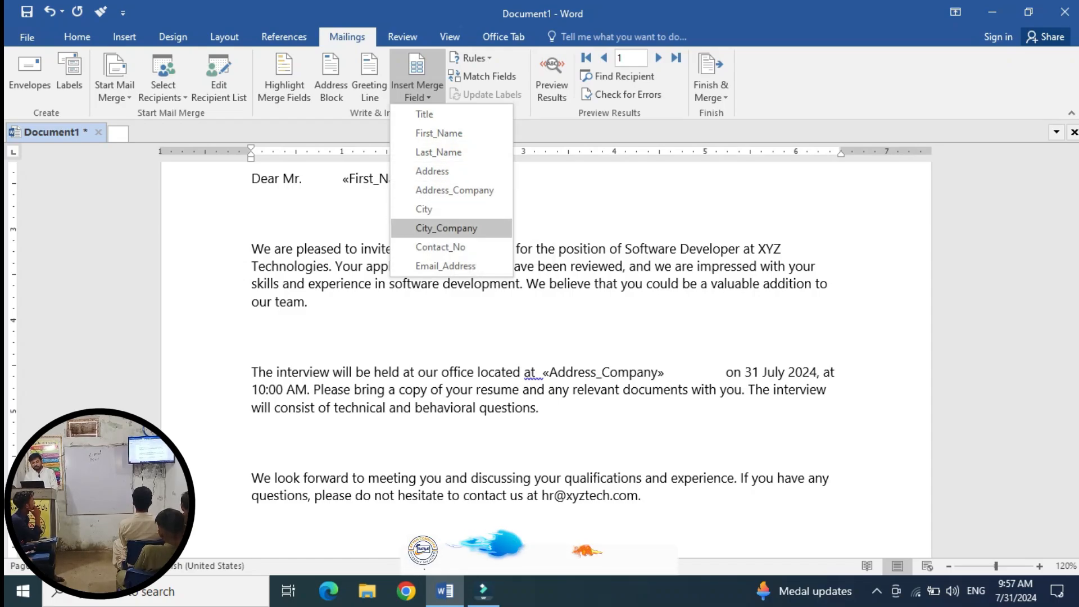
click(446, 227)
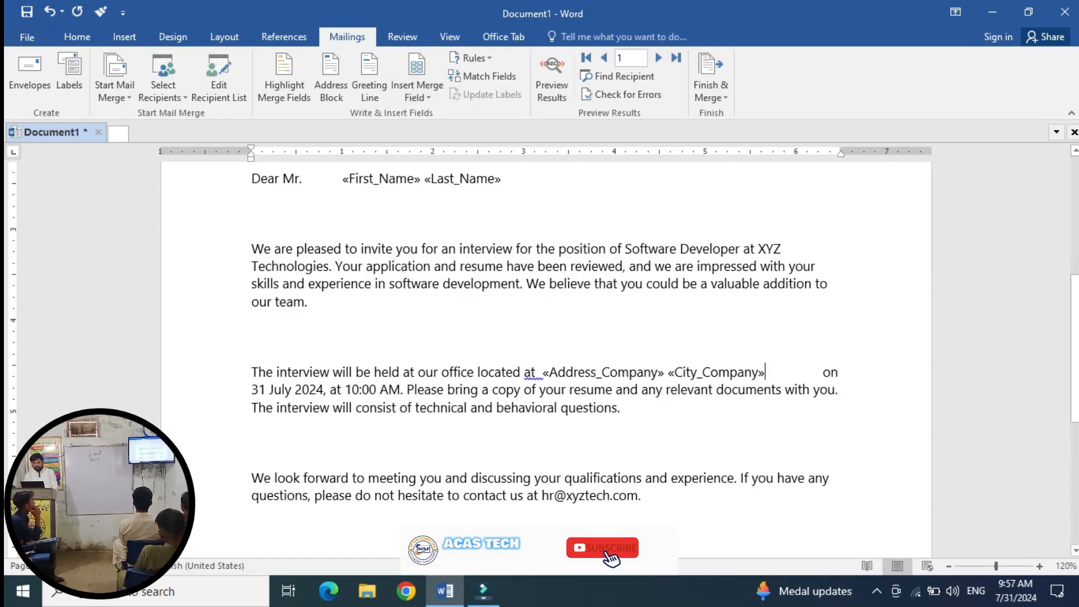
click(815, 372)
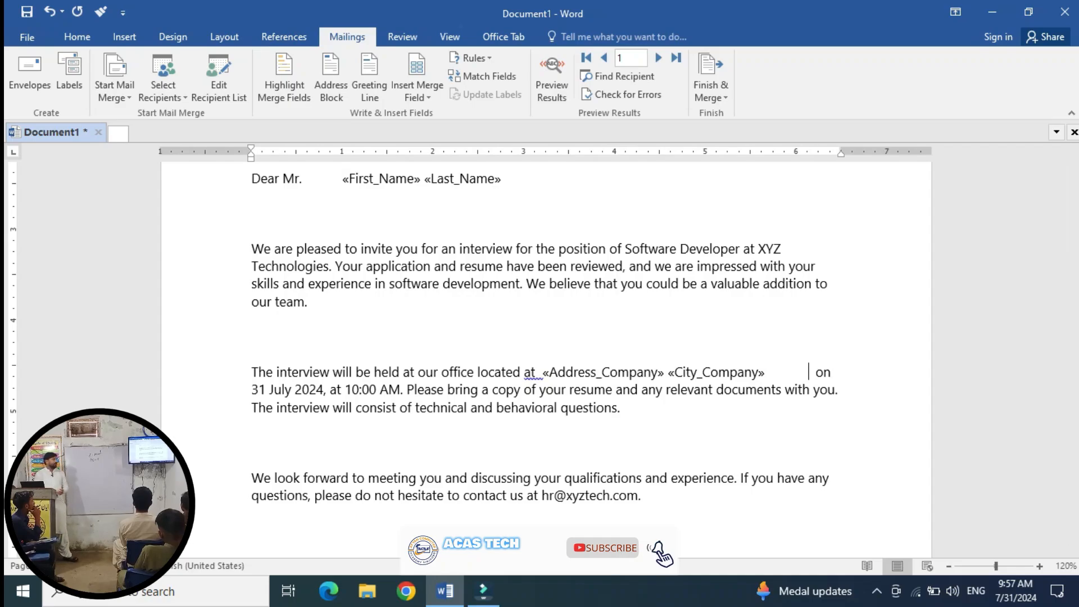
key(BackSpace)
key(BackSpace)
key(BackSpace)
key(BackSpace)
key(BackSpace)
key(BackSpace)
key(BackSpace)
key(BackSpace)
key(BackSpace)
key(BackSpace)
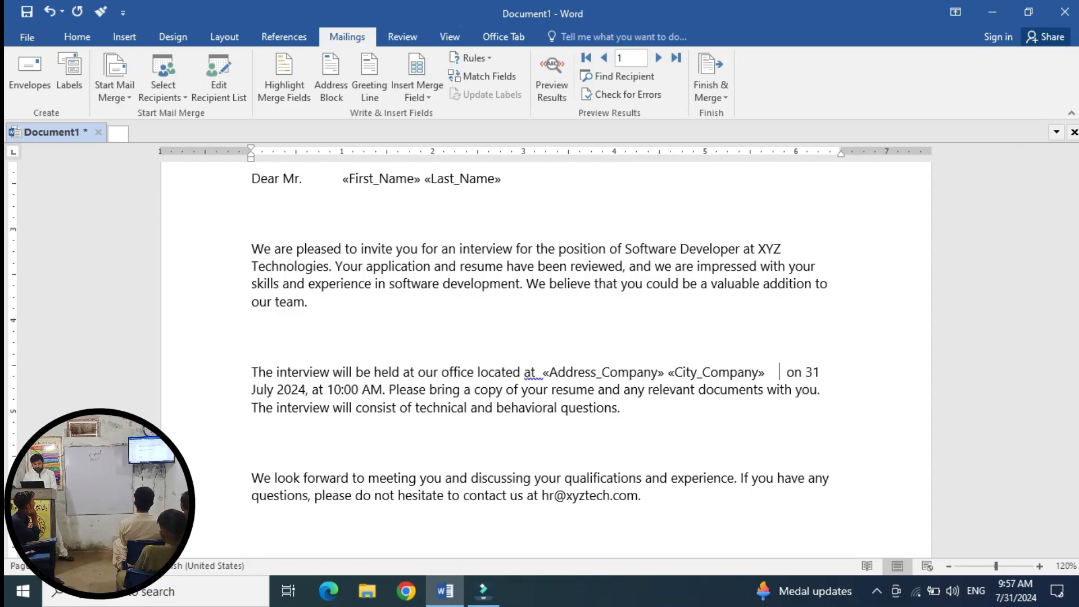
scroll(545, 360, down, 3)
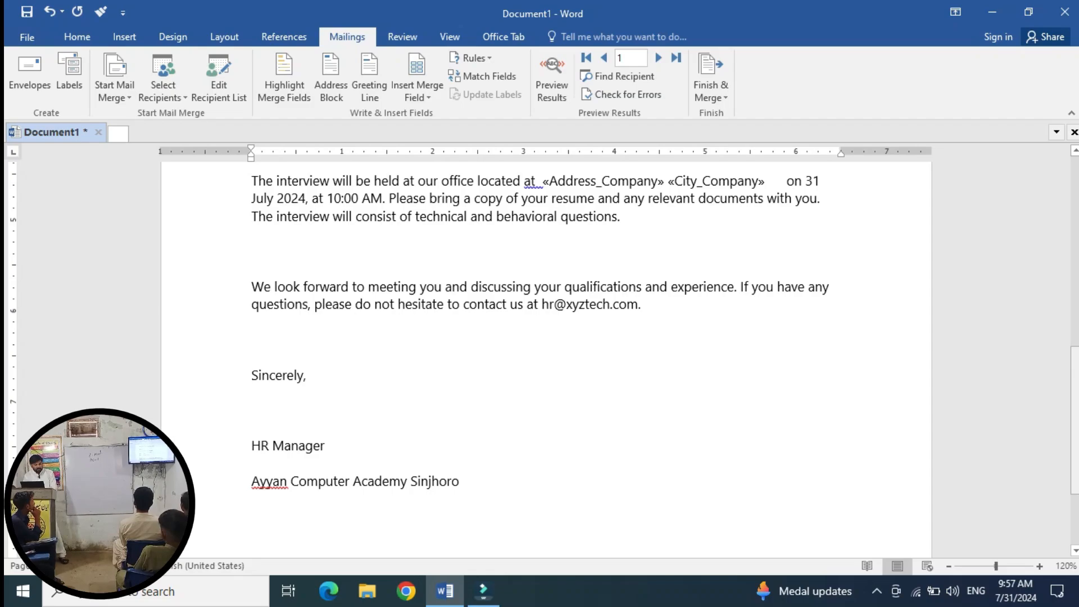
scroll(545, 360, up, 6)
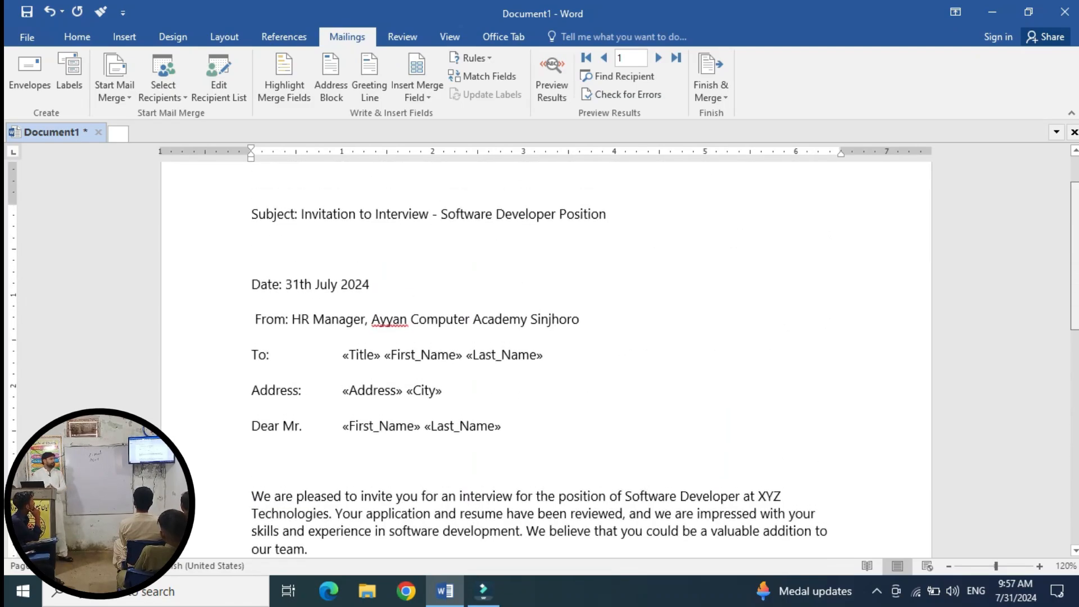
scroll(779, 506, down, 2)
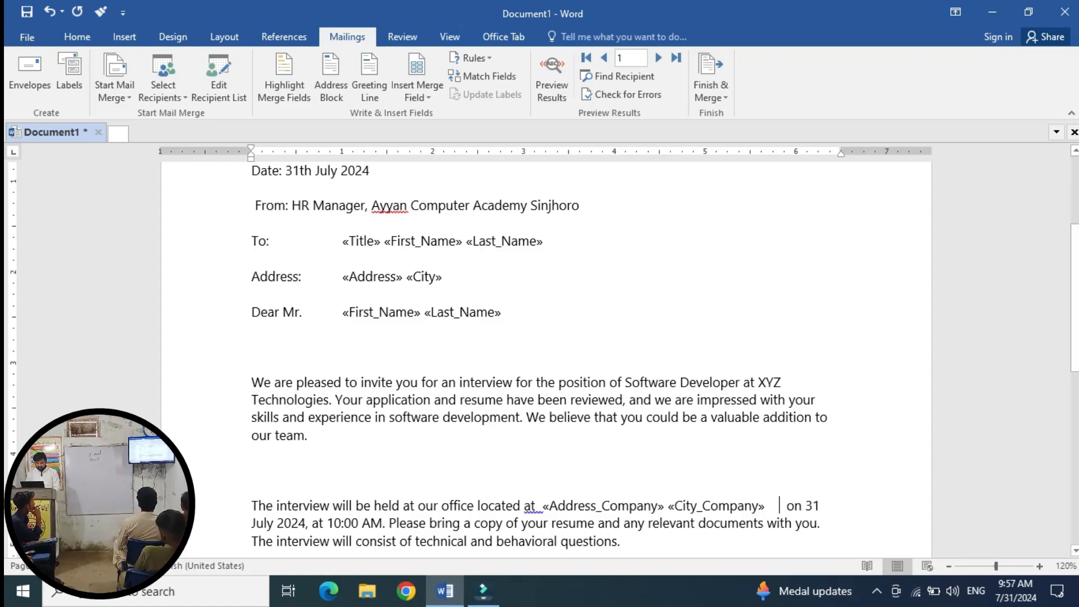
Add a new "Contact No:" line below the Address line.
click(442, 276)
key(Return)
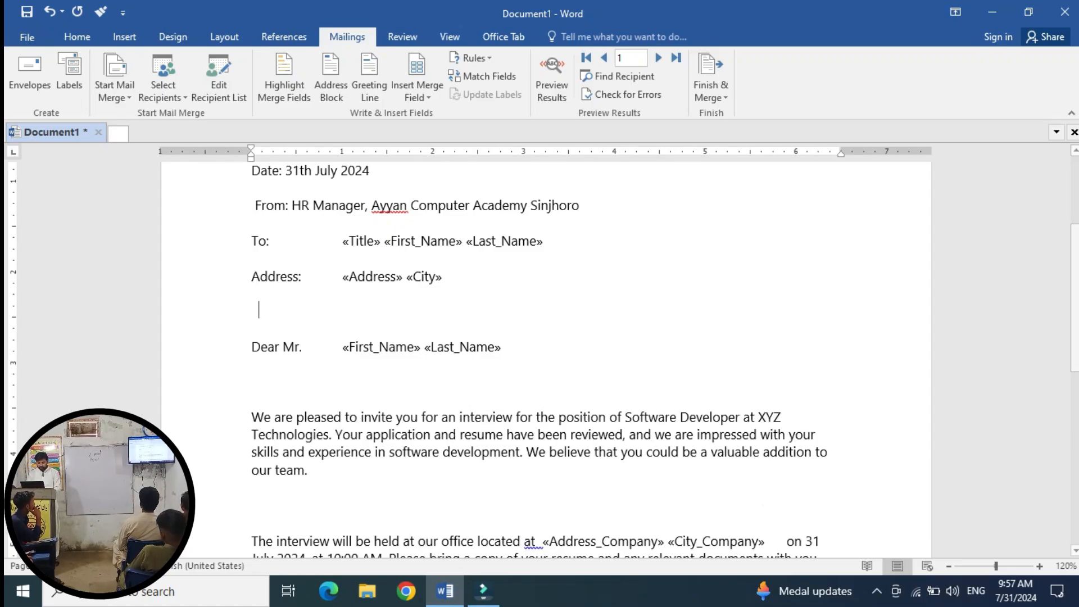
text(Contatc)
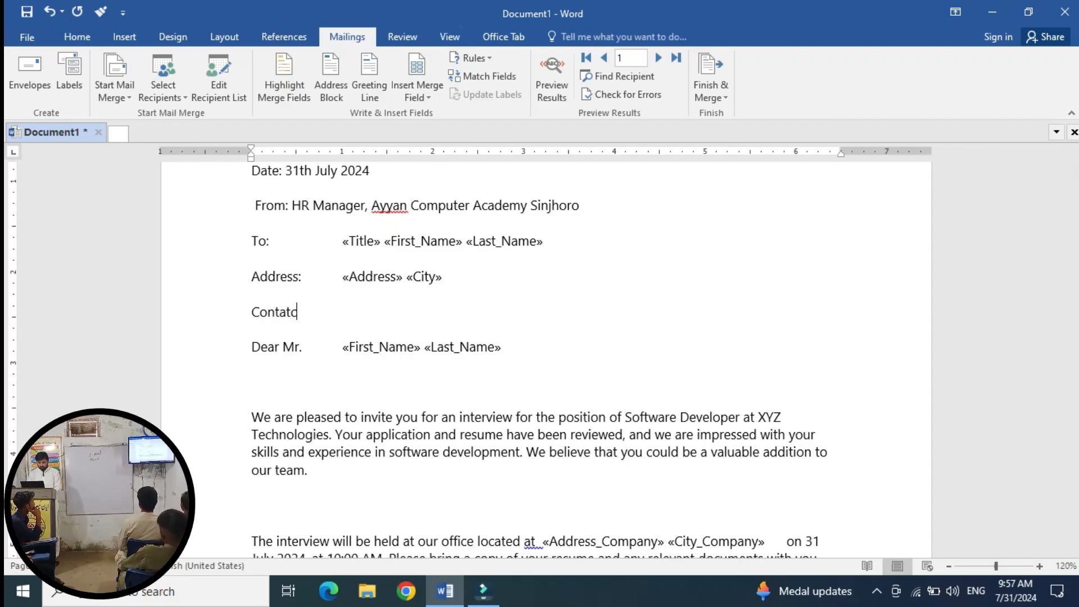
text(t N)
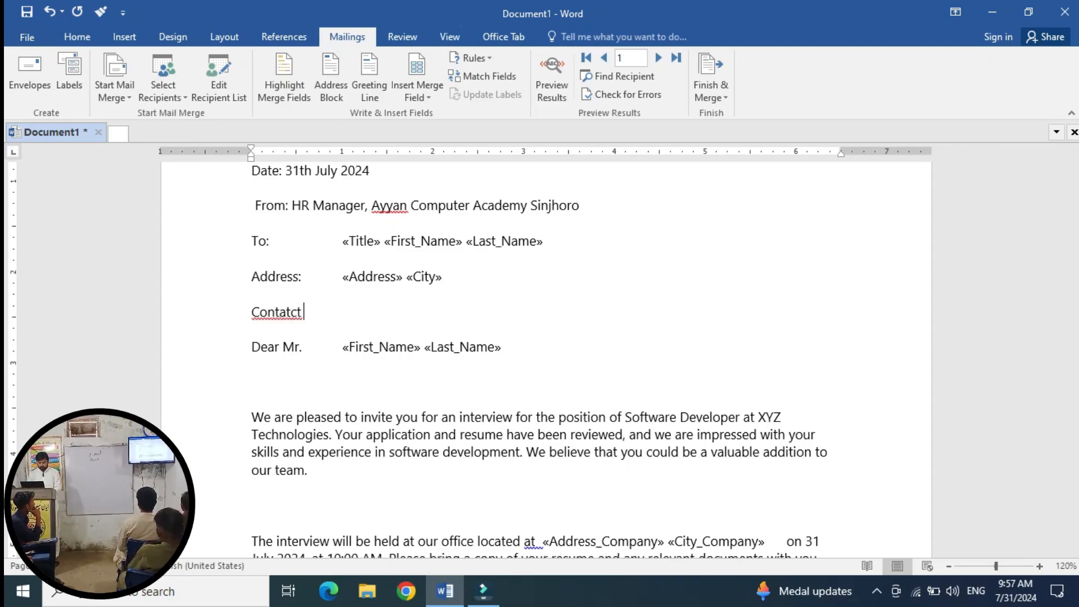
key(BackSpace)
key(BackSpace)
key(BackSpace)
key(BackSpace)
key(BackSpace)
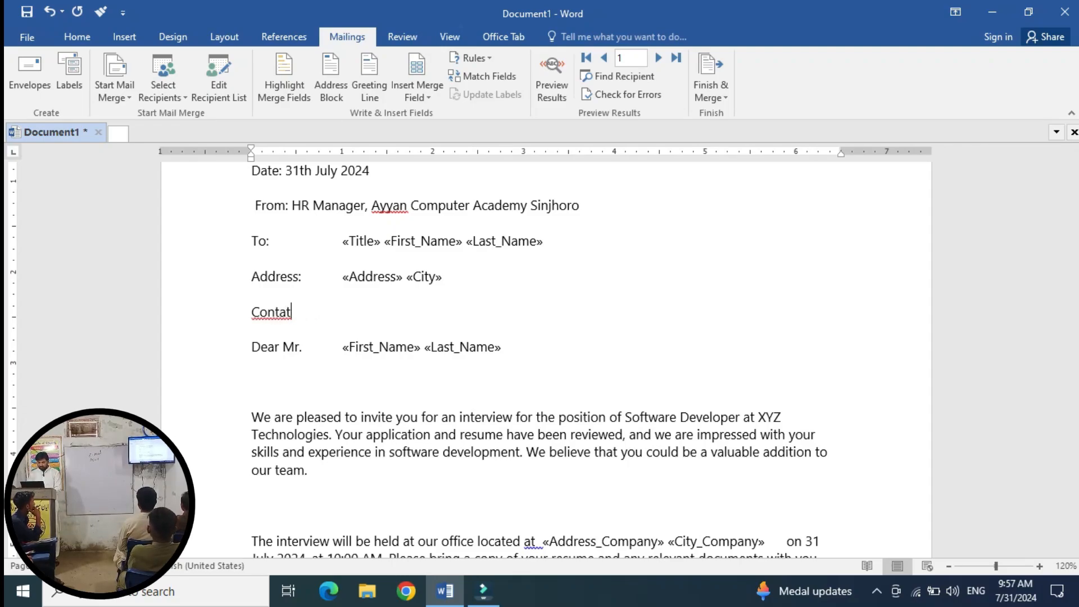
text(ct No:)
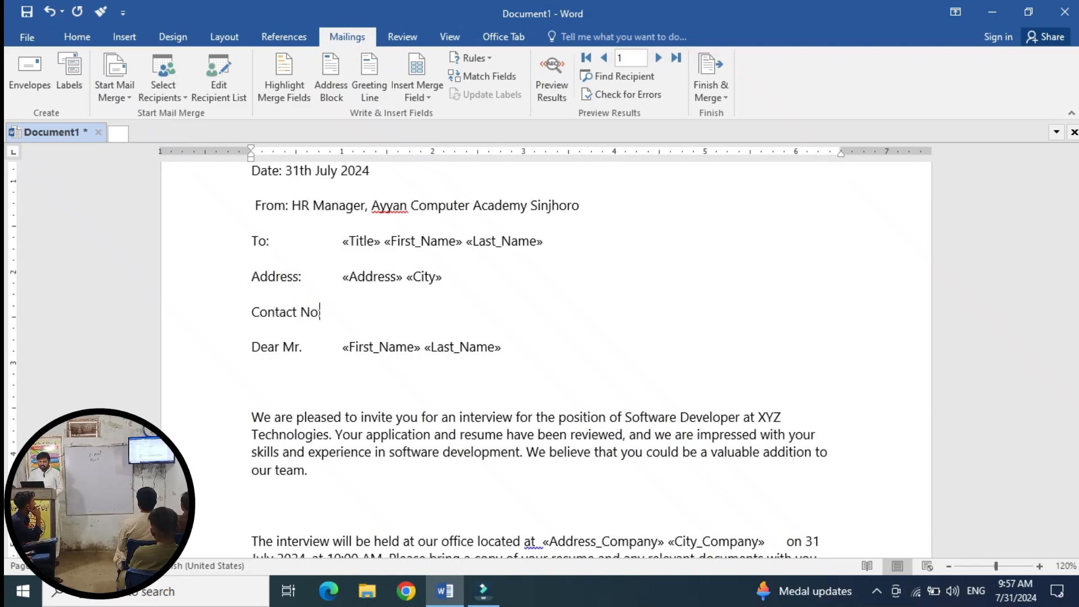
Insert the Contact_No field after the label and preview the first recipient's letter.
key(Tab)
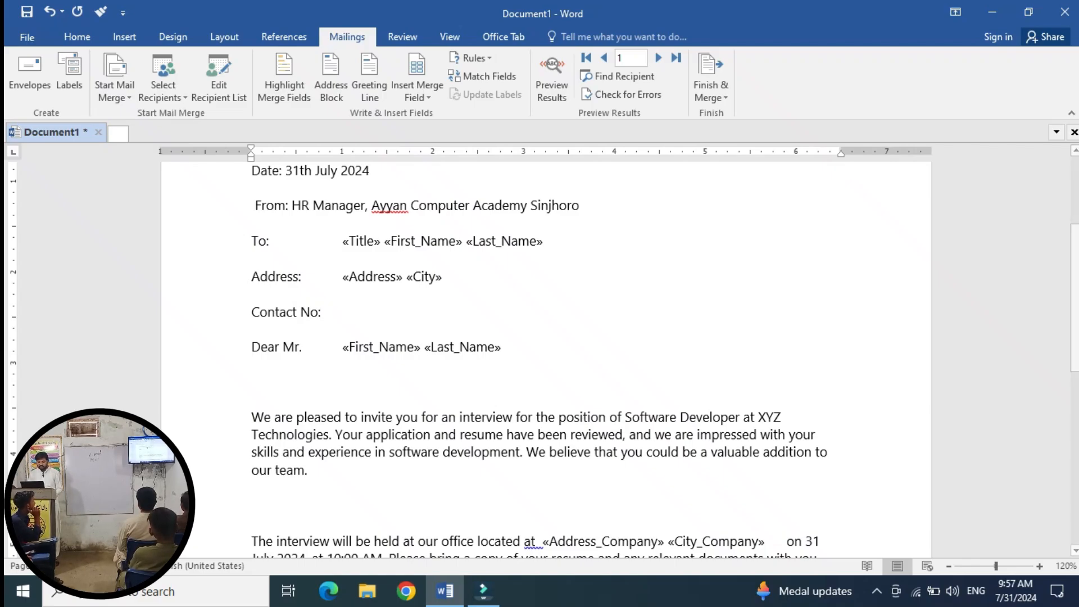
click(417, 90)
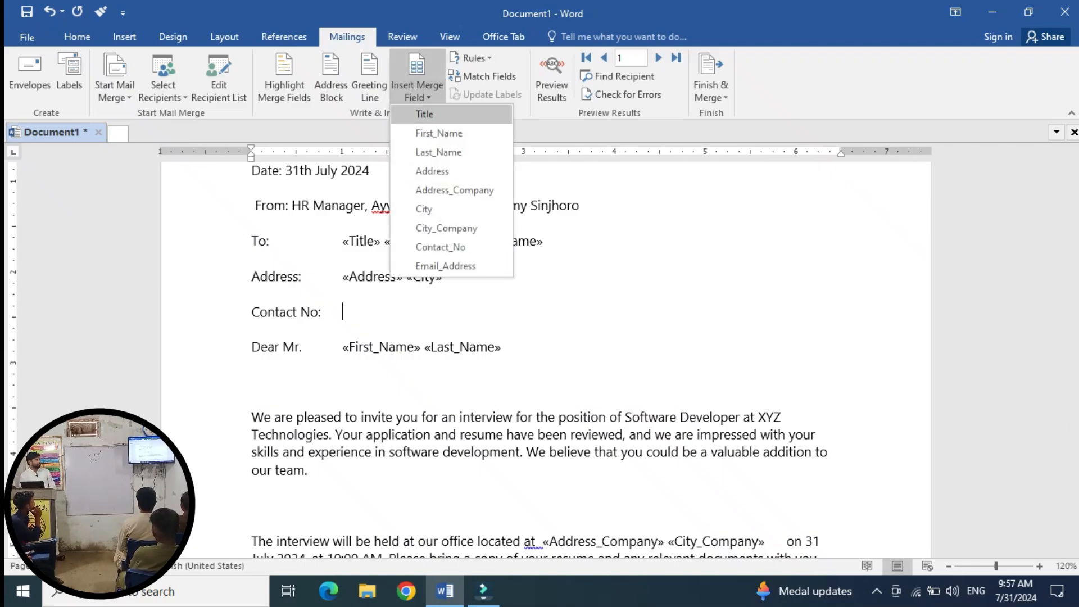
click(440, 246)
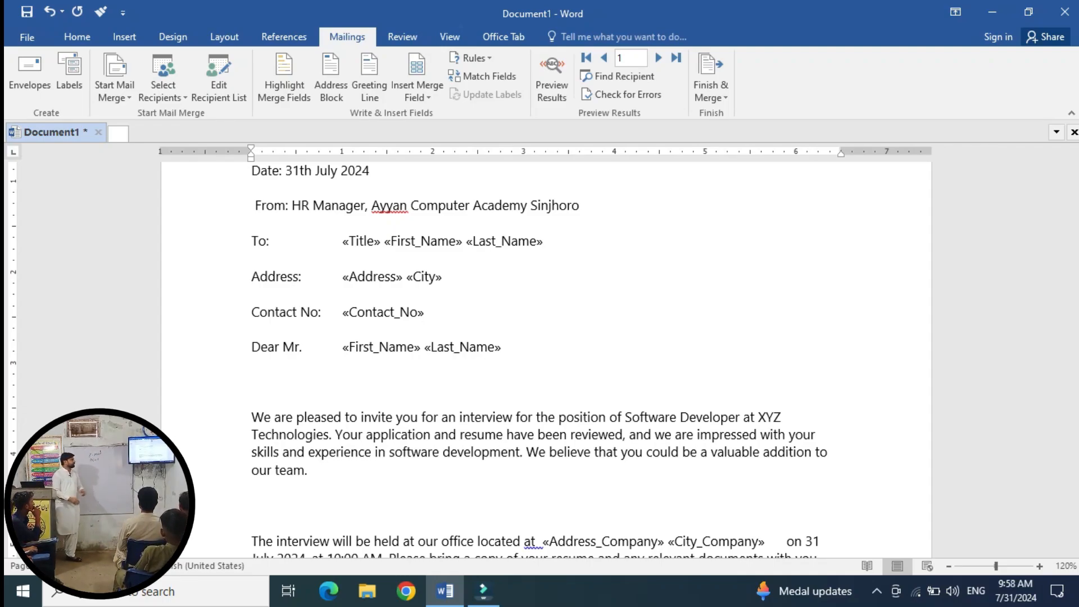
click(551, 78)
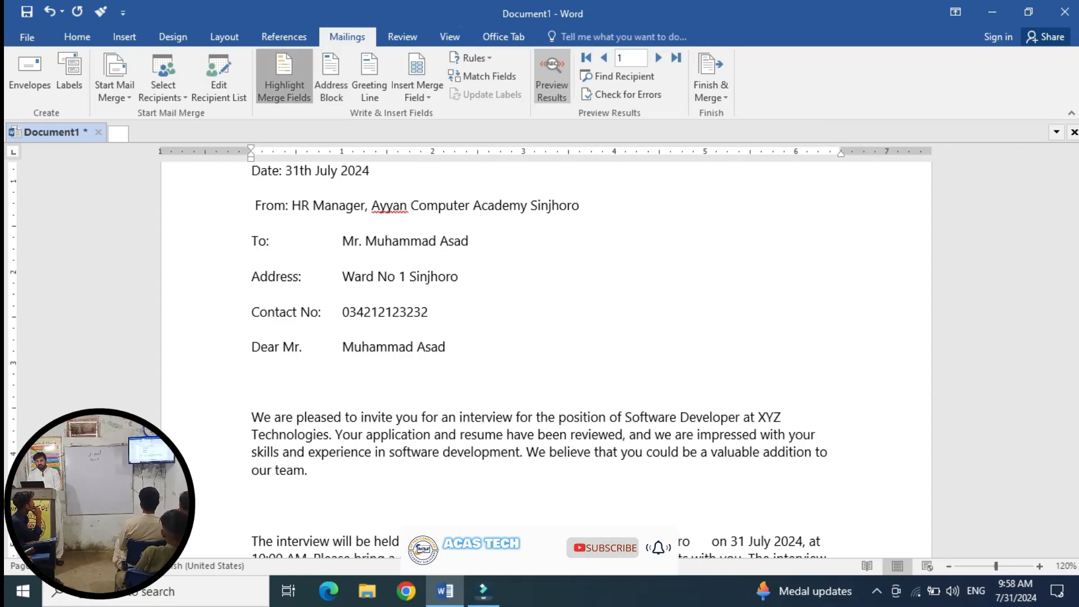
Highlight the merge fields and advance the preview to record 3.
click(284, 79)
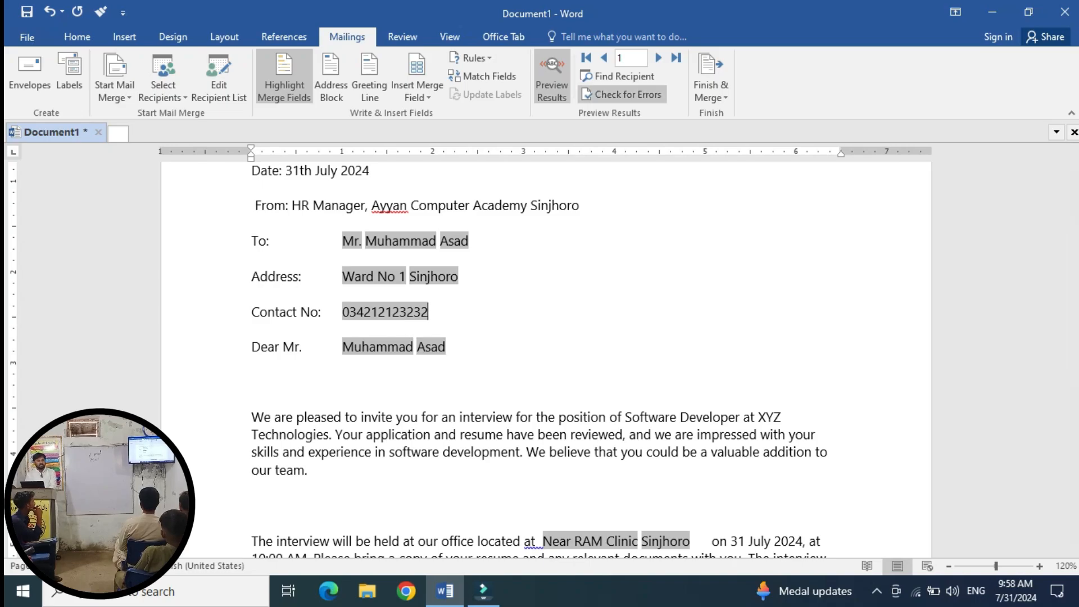
click(658, 58)
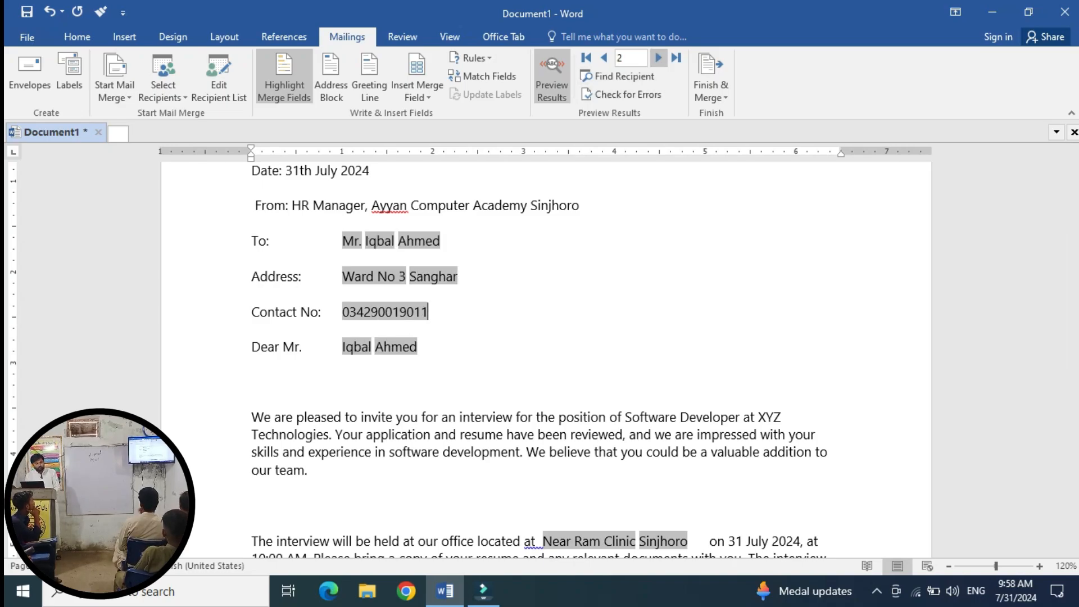
click(658, 58)
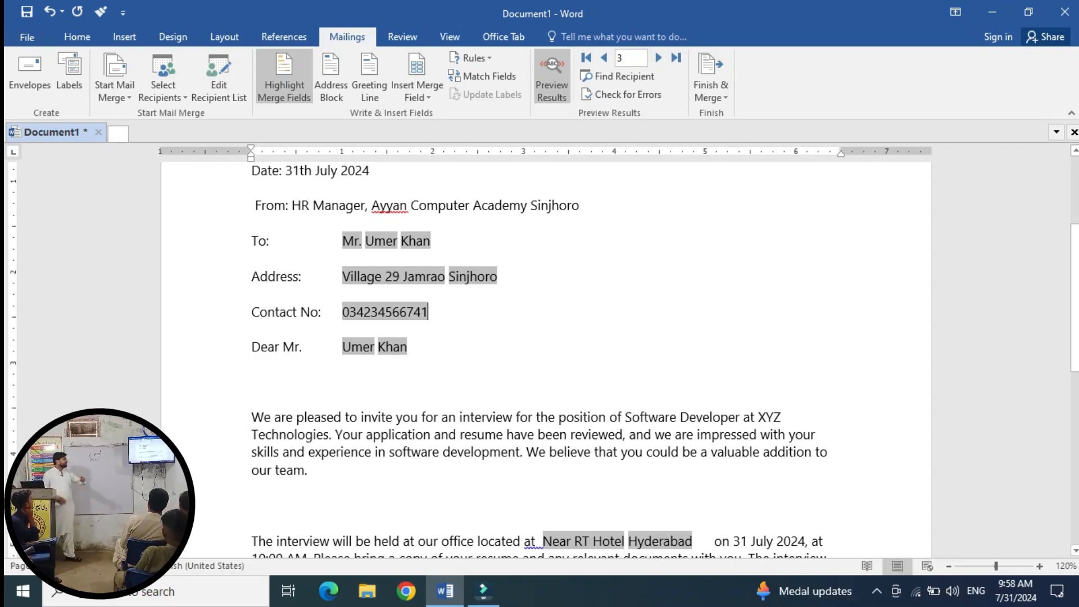
scroll(539, 359, down, 3)
scroll(539, 360, up, 1)
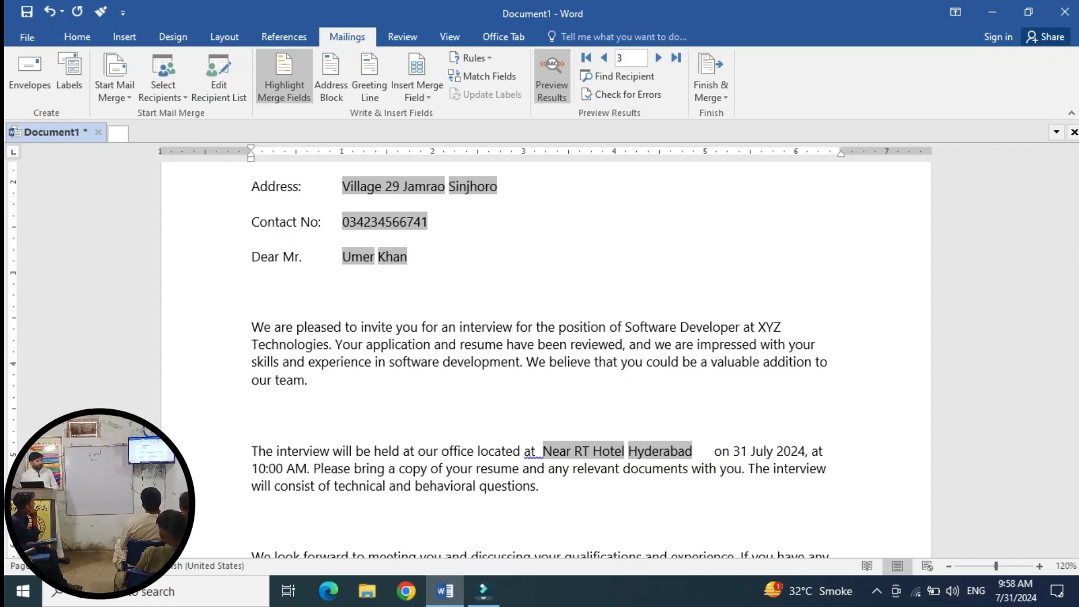
Merge all records to the printer using Finish & Merge > Print Documents.
click(710, 84)
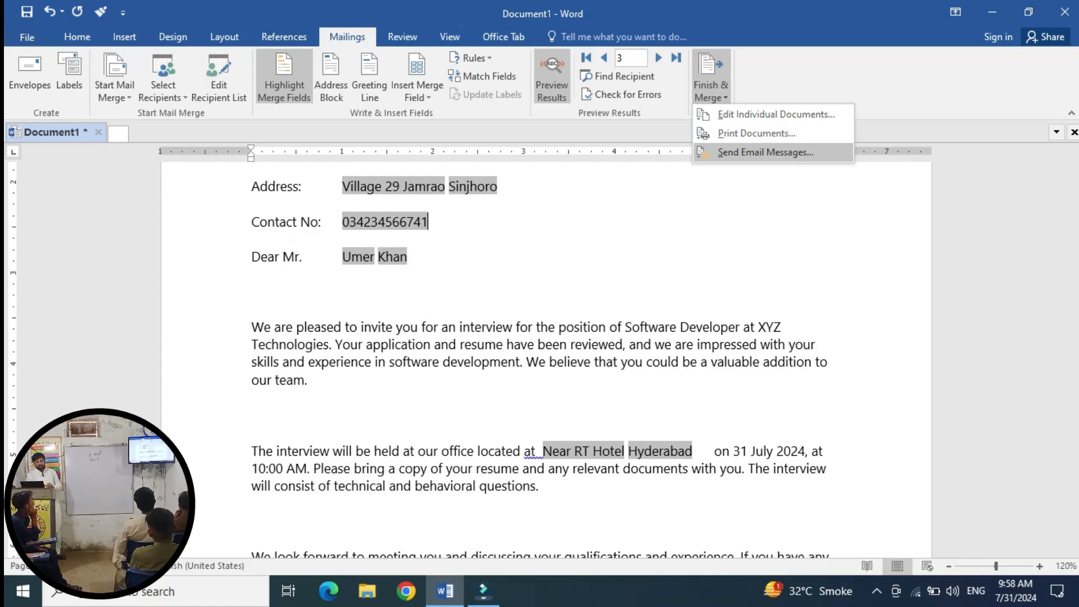
key(Down)
key(Down)
key(Return)
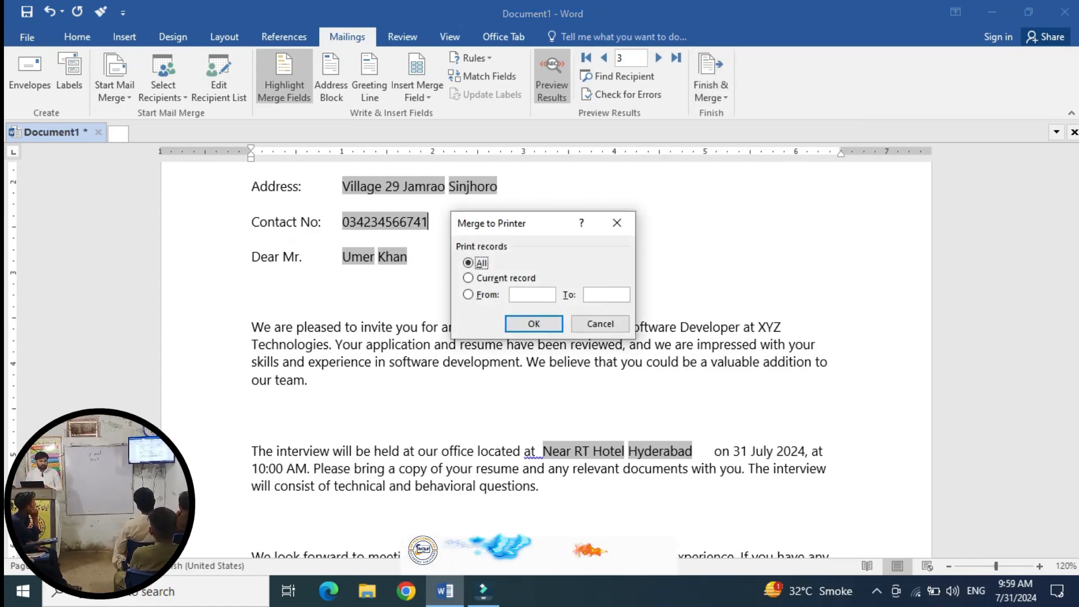
key(Return)
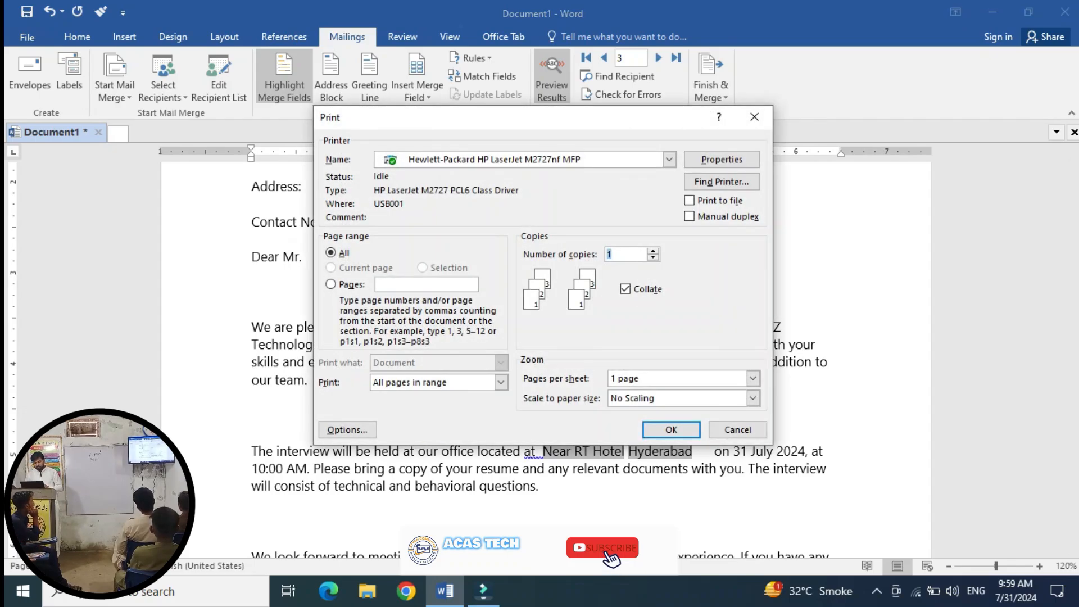